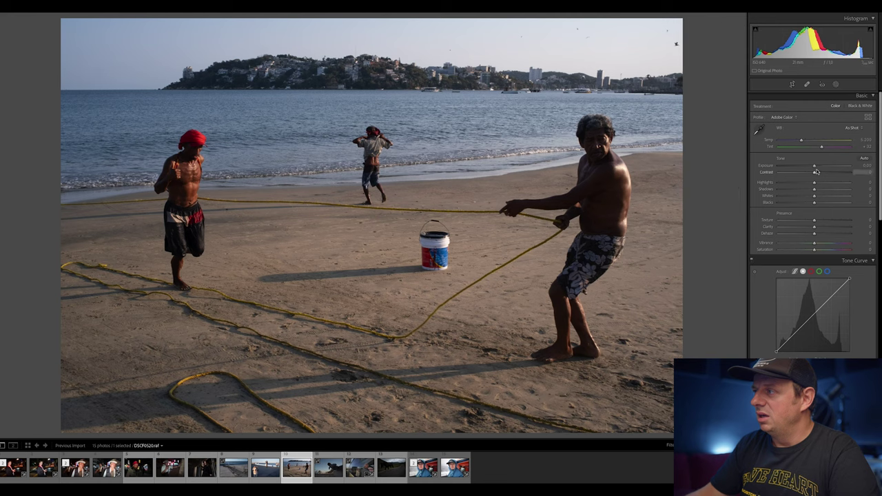
# - Set the beach photo's exposure to +0.30, highlights to -32 and shadows to +75, and open it in the Dehancer Lightroom Plugin
pyautogui.moveTo(813, 166); pyautogui.dragTo(842, 191)
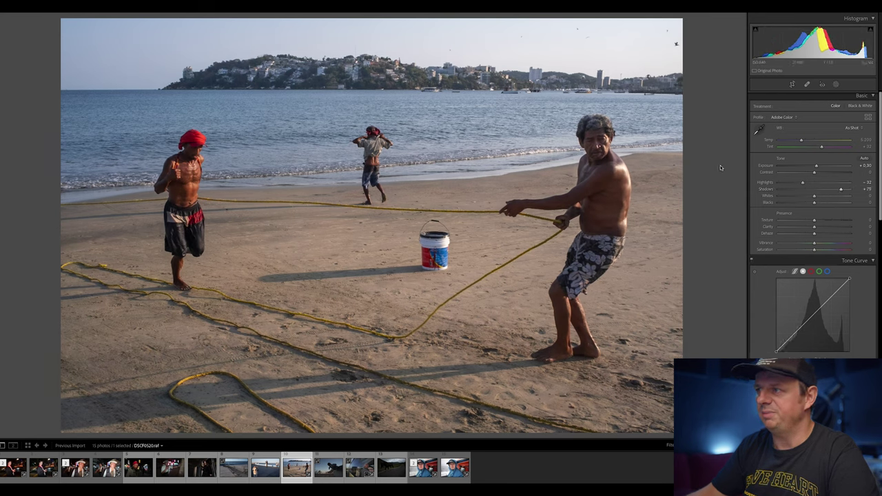
pyautogui.rightClick(486, 132)
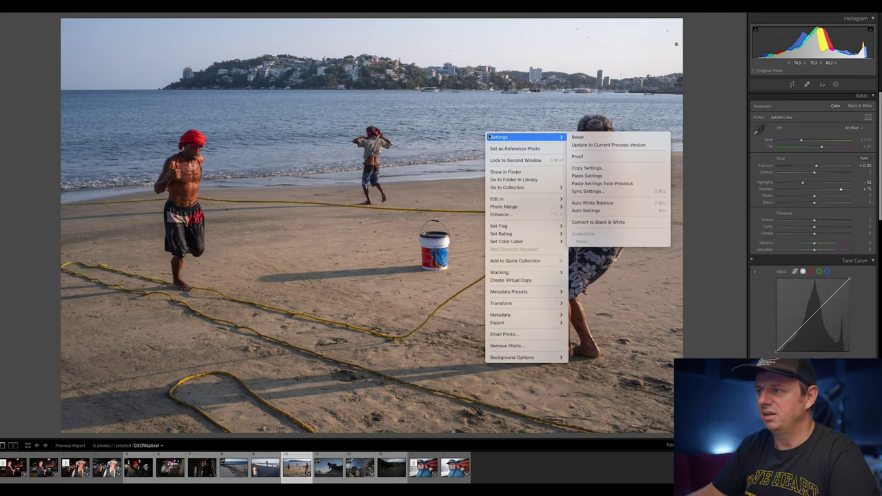
pyautogui.moveTo(507, 200)
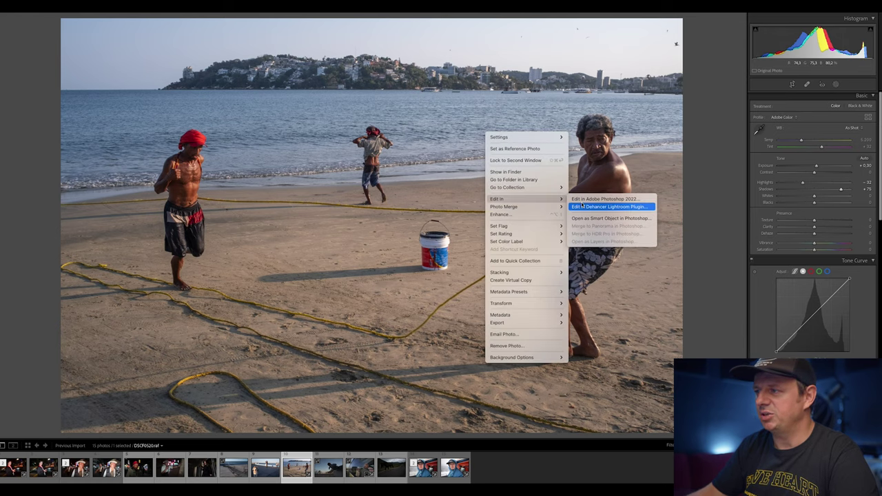
pyautogui.click(606, 205)
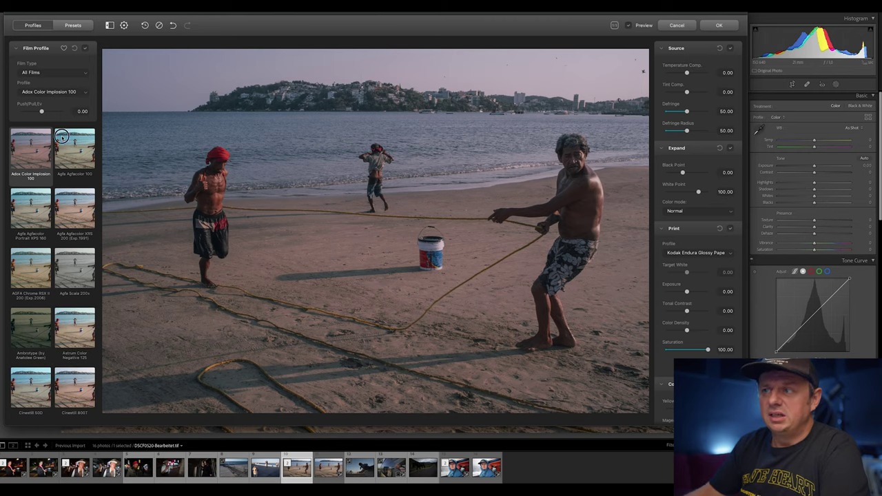
# - Try the Agfa Agfacolor Portrait XPS 160 and Agfacolor XRS 200 film profiles on the beach photo
pyautogui.click(64, 172)
pyautogui.click(31, 207)
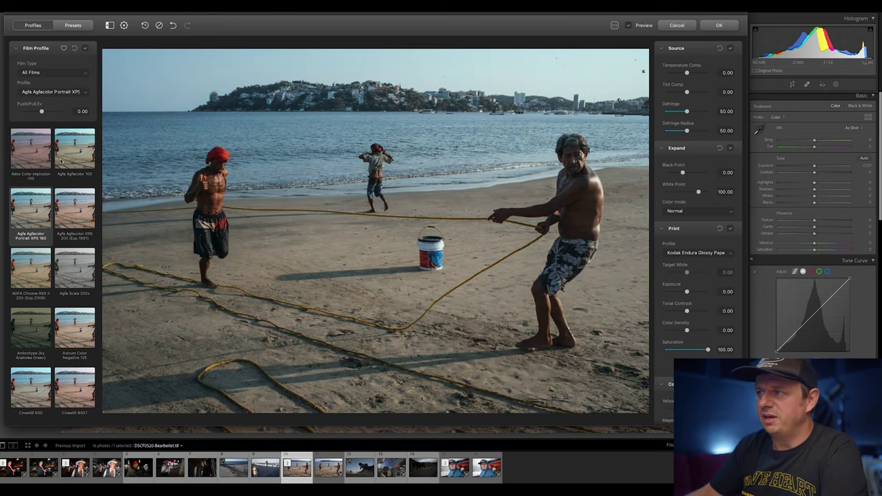
pyautogui.click(72, 218)
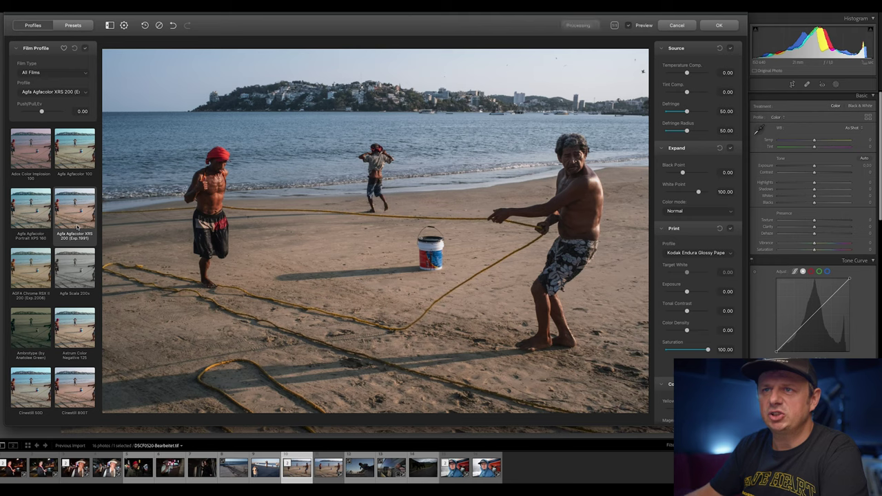
# - Limit the available film profiles to the Color Positive film type
pyautogui.click(53, 73)
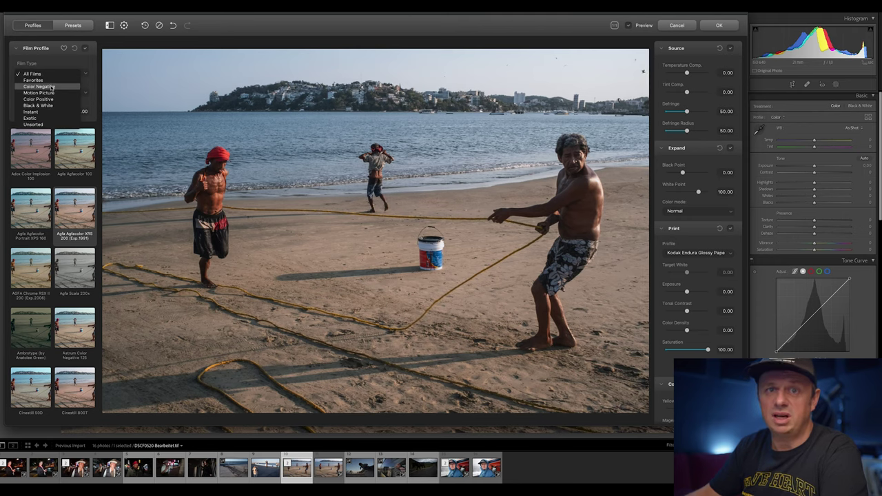
pyautogui.click(38, 99)
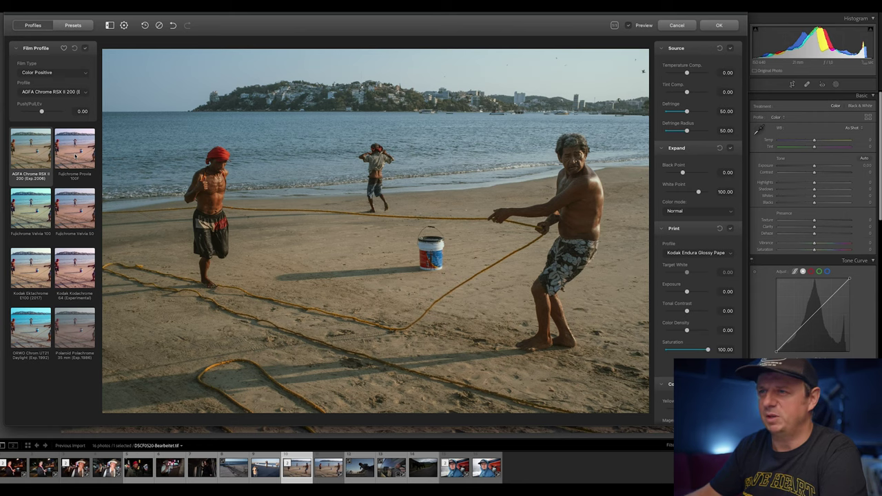
# - Try the Color Positive profiles one after another, from Fujichrome Provia 100F through Velvia, Ektachrome, Kodachrome and ORWO Chrom to Polaroid Polachrome
pyautogui.click(75, 155)
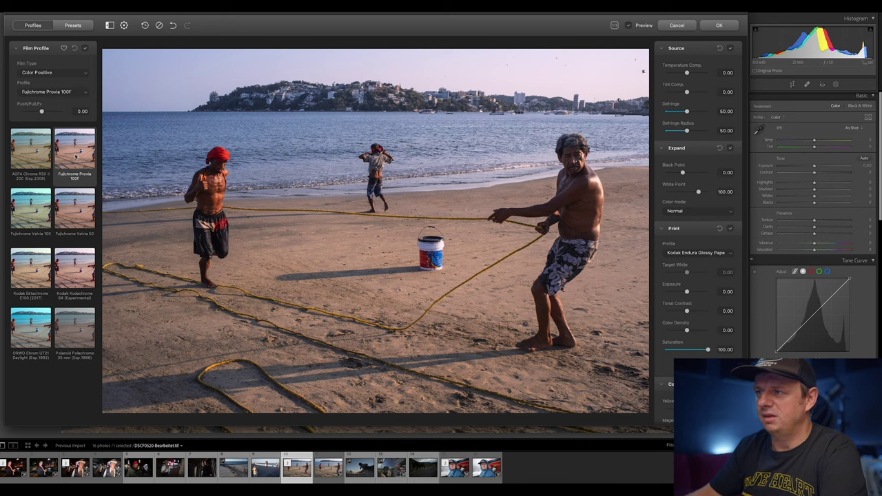
pyautogui.click(40, 208)
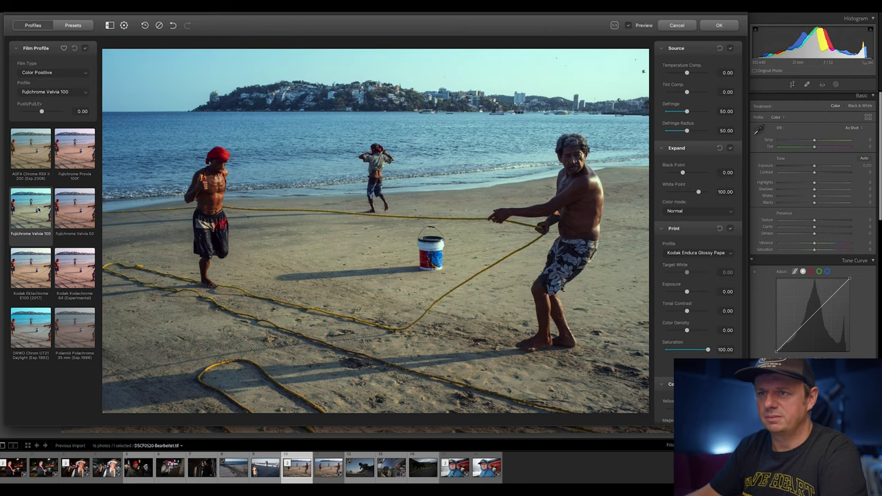
pyautogui.click(78, 209)
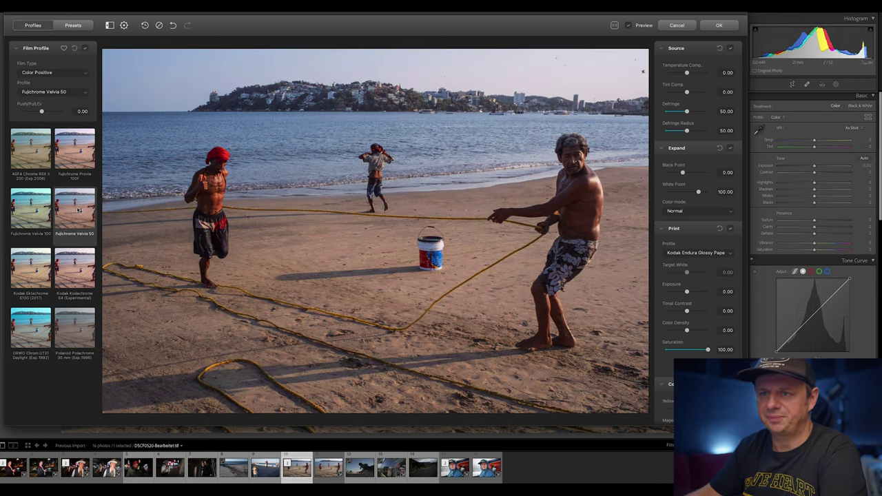
pyautogui.click(27, 266)
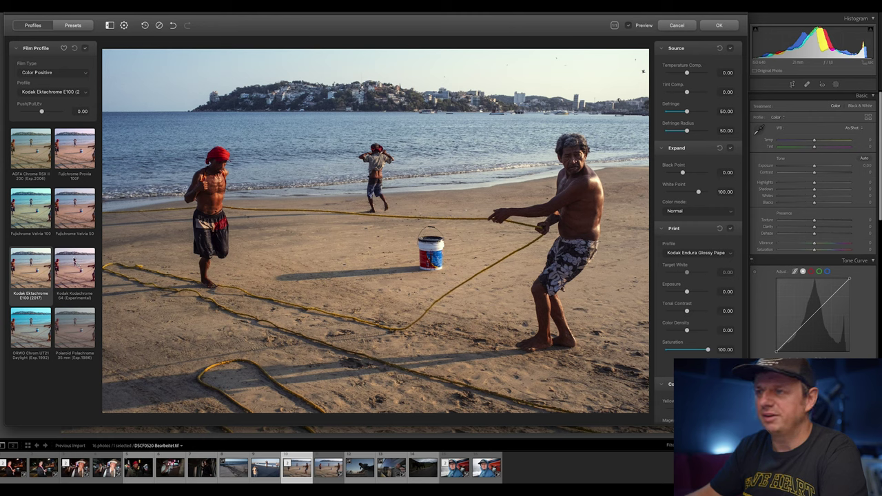
pyautogui.click(75, 265)
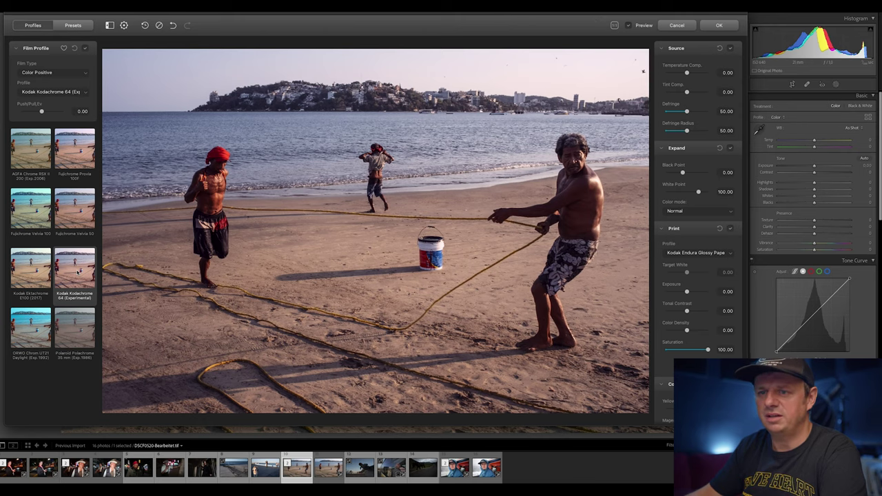
pyautogui.click(49, 327)
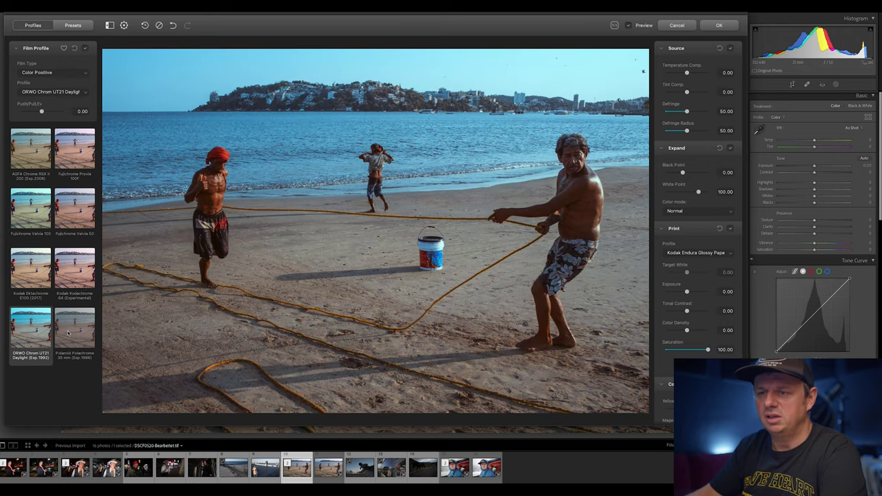
pyautogui.click(72, 330)
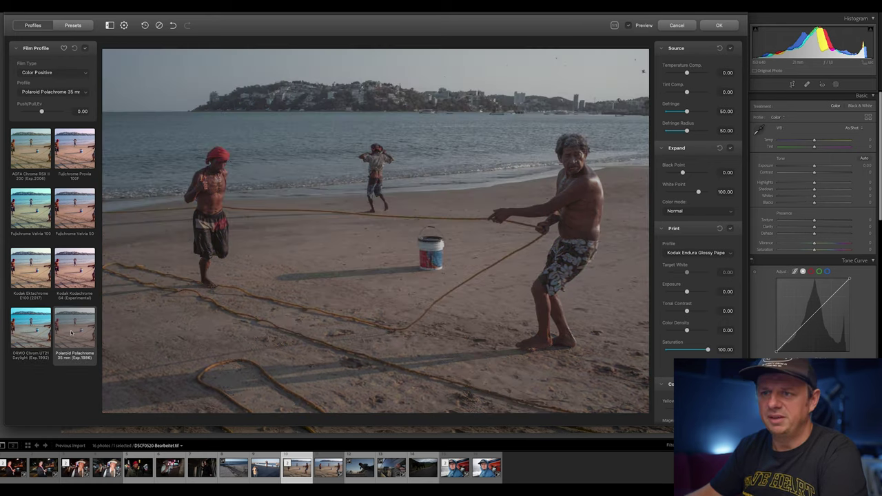
# - Apply the Kodak Kodachrome 64 (Experimental) profile and lower the black point to -2.53
pyautogui.click(78, 270)
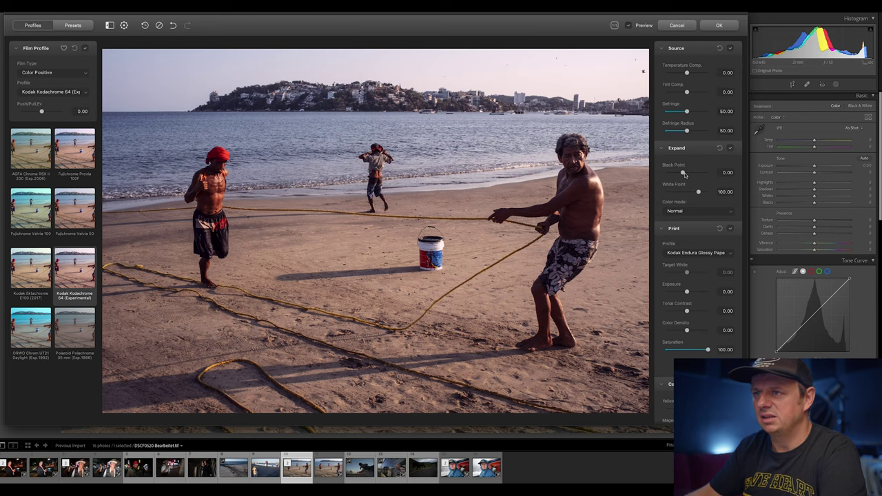
pyautogui.moveTo(683, 173); pyautogui.dragTo(681, 174)
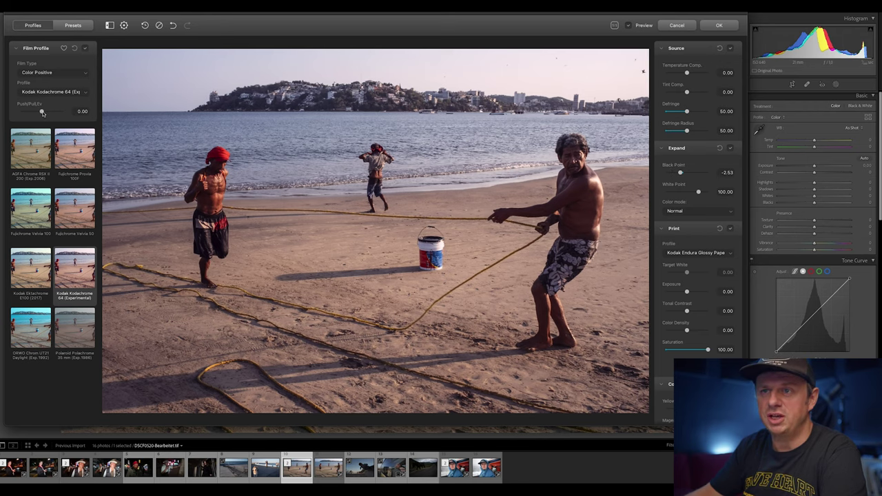
# - Try Push/Pull values of -1.04, 2.00 and 1.42 on the film profile, and reset it to 0
pyautogui.moveTo(42, 112)
pyautogui.mouseDown()
pyautogui.moveTo(13, 112)
pyautogui.moveTo(42, 112)
pyautogui.moveTo(12, 112)
pyautogui.moveTo(31, 108)
pyautogui.mouseUp()
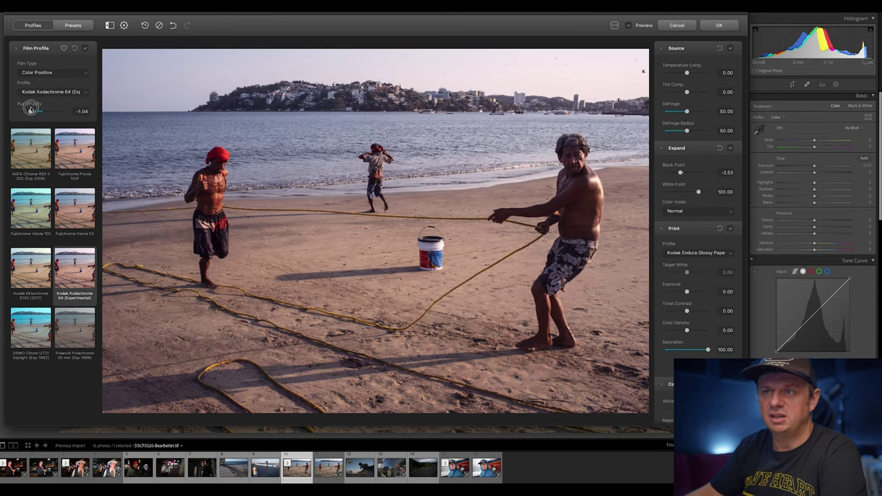
pyautogui.moveTo(30, 109); pyautogui.dragTo(74, 112)
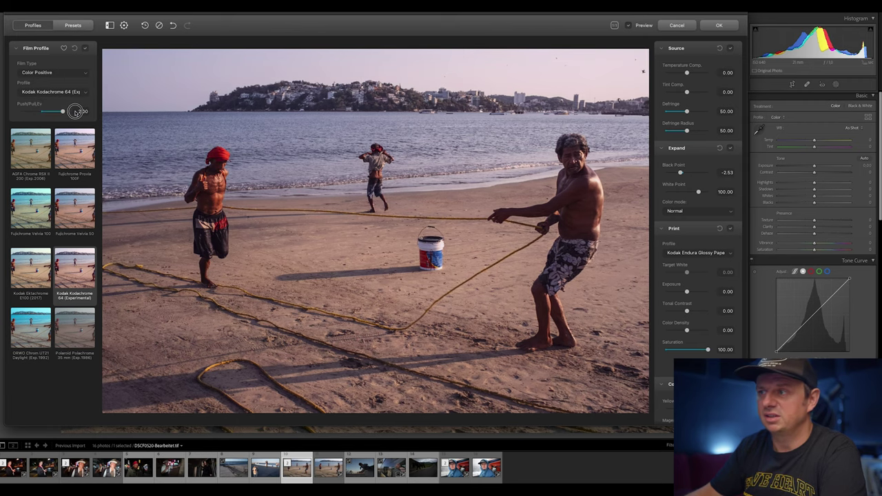
pyautogui.click(40, 110)
pyautogui.moveTo(41, 110)
pyautogui.mouseDown()
pyautogui.moveTo(15, 110)
pyautogui.moveTo(57, 114)
pyautogui.mouseUp()
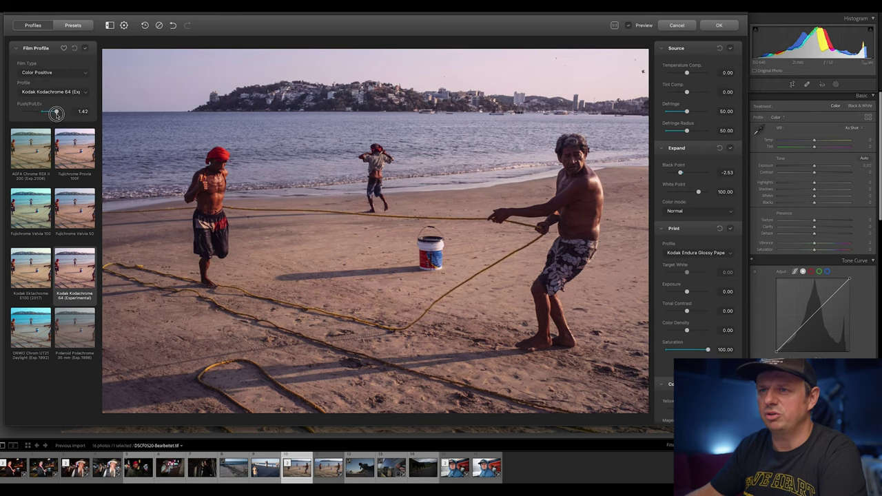
pyautogui.doubleClick(63, 113)
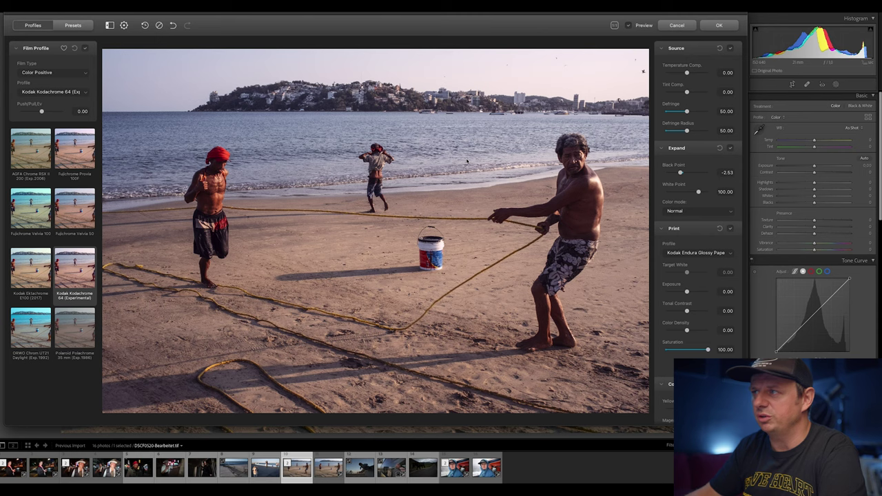
# - Inspect the sand and bucket area of the beach photo in close-up, and return to the full image
pyautogui.click(614, 25)
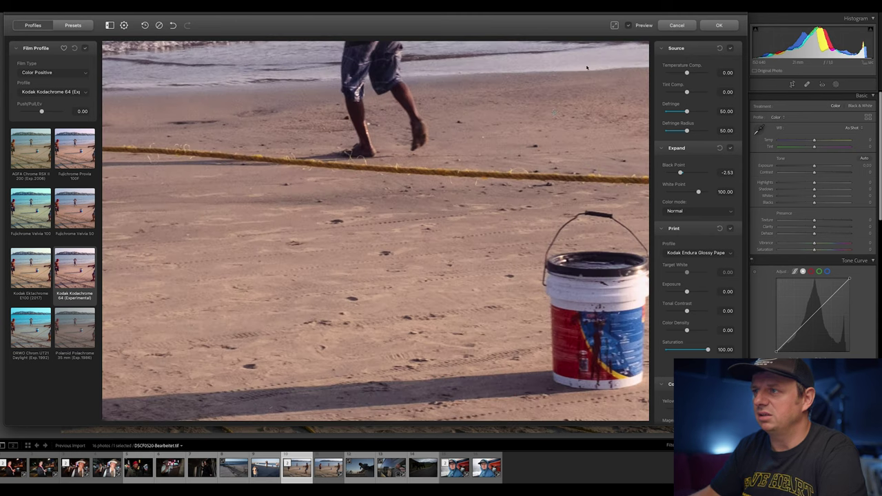
pyautogui.scroll(-3, 439, 165)
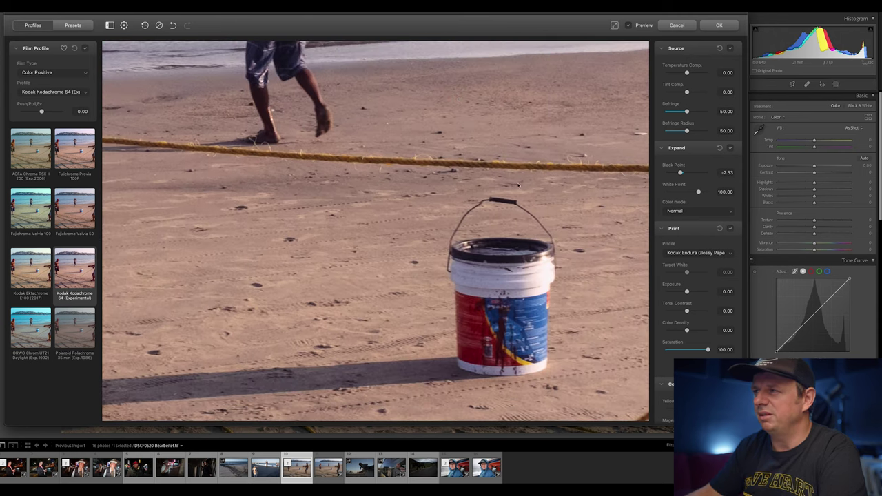
pyautogui.click(614, 25)
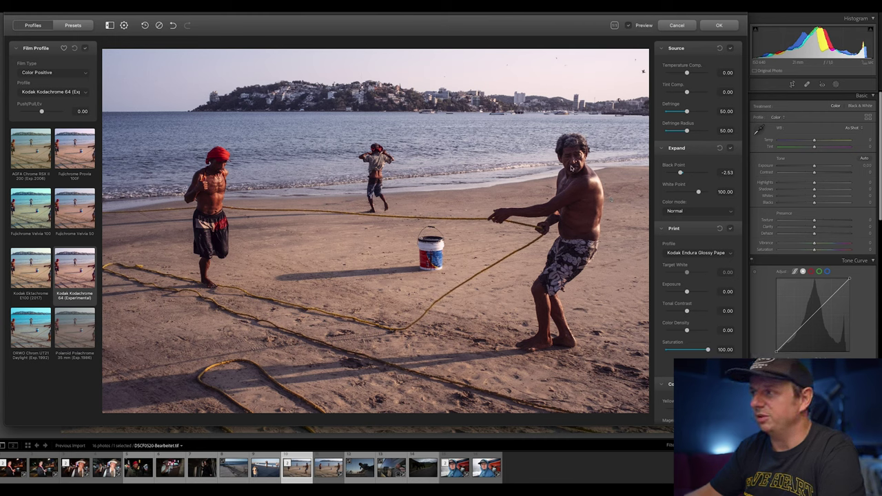
# - Apply the Dehancer film look and compare DSCF0520-Bearbeitet.tif with DSCF0520.raf side by side, with the side panels hidden
pyautogui.click(716, 25)
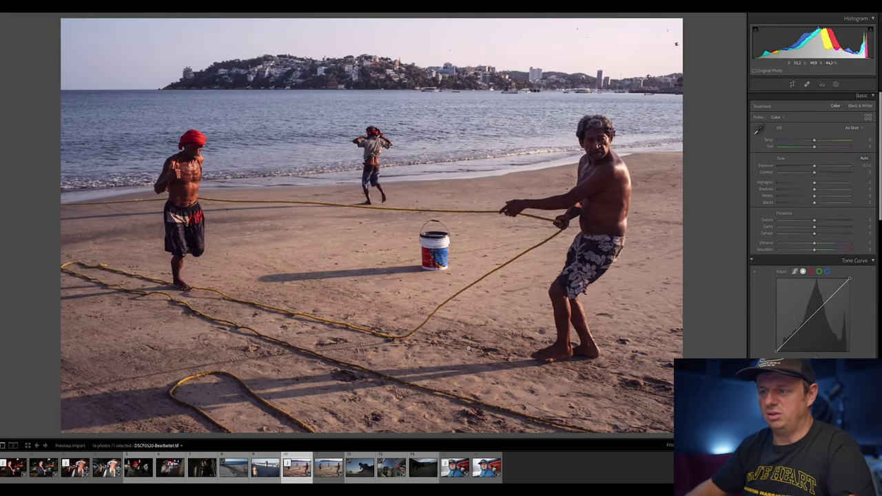
pyautogui.hotkey('shift', 'Right')
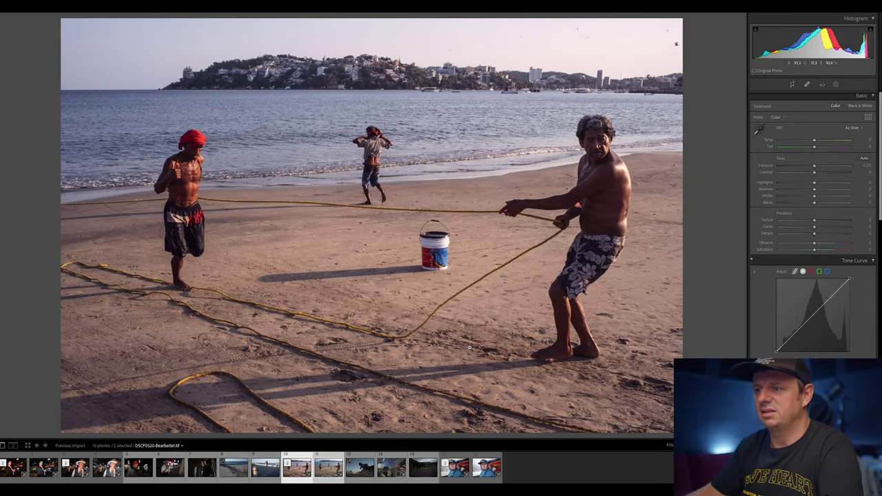
pyautogui.press('c')
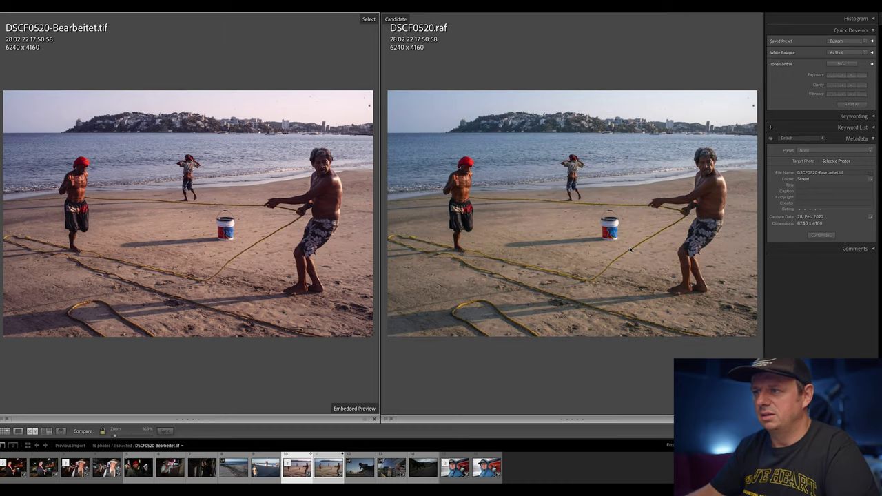
pyautogui.press('Tab')
pyautogui.press('Tab')
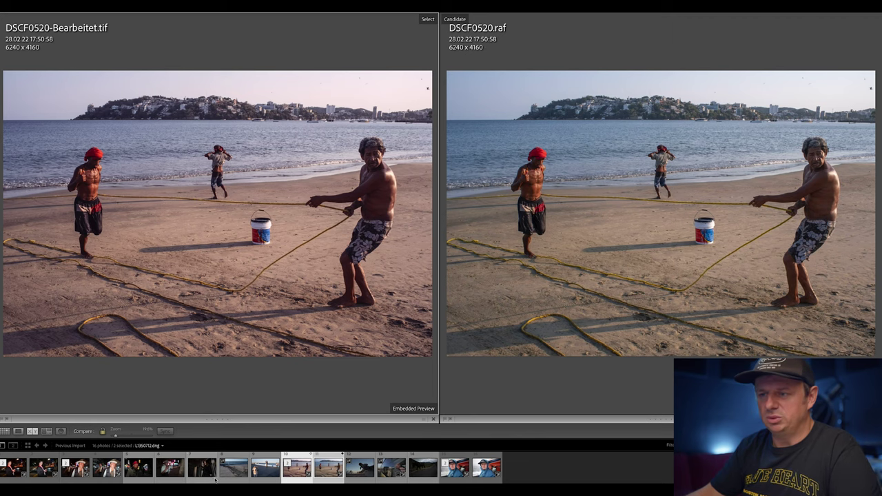
# - Open the husky photo DSCF0149.raf for developing and lower its highlights to about -35
pyautogui.press('e')
pyautogui.click(237, 478)
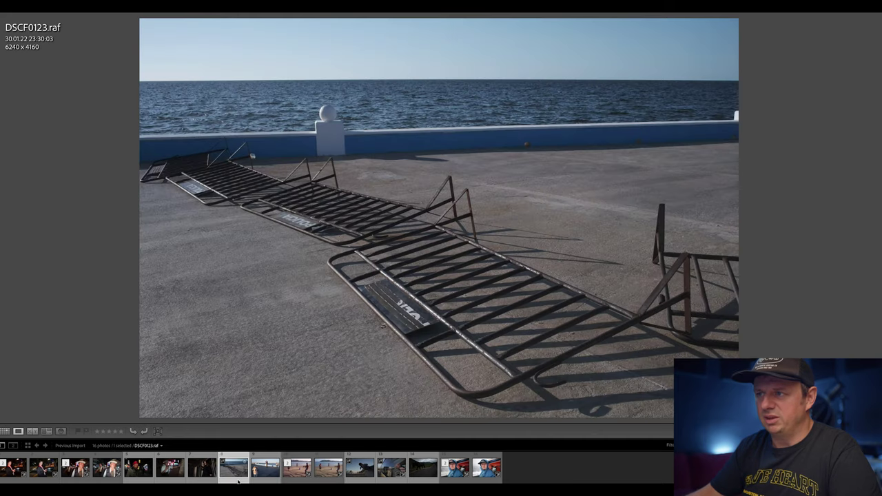
pyautogui.click(262, 479)
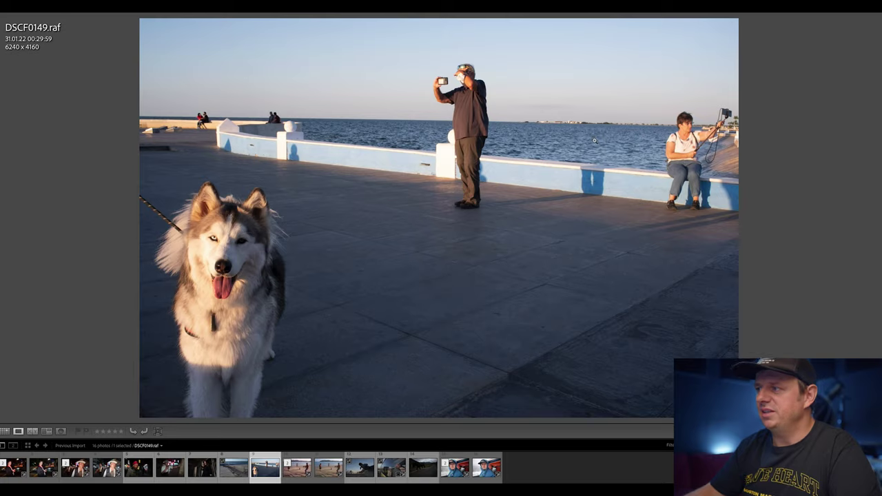
pyautogui.press('d')
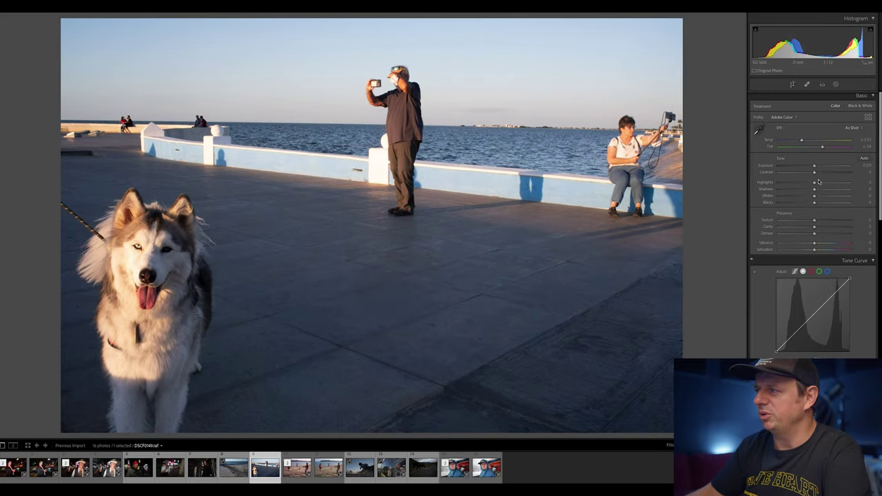
pyautogui.moveTo(815, 186); pyautogui.dragTo(802, 184)
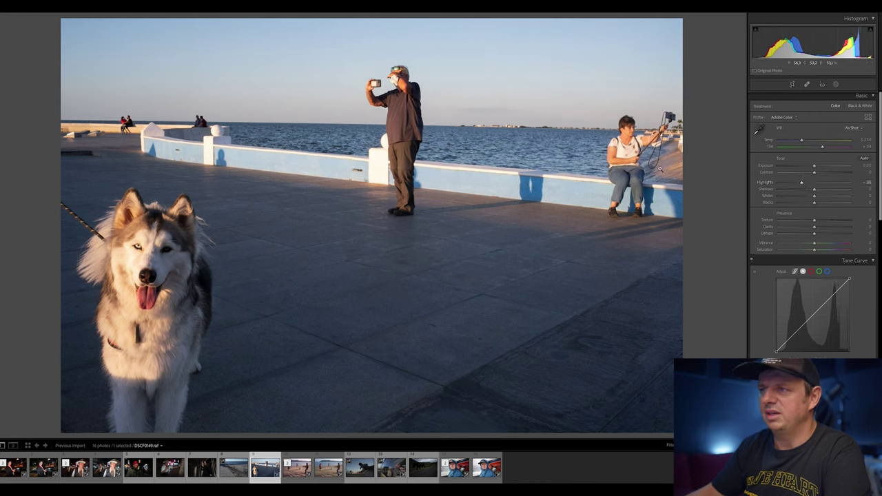
# - Open the husky photo DSCF0149.raf for editing in the Dehancer plugin
pyautogui.rightClick(366, 117)
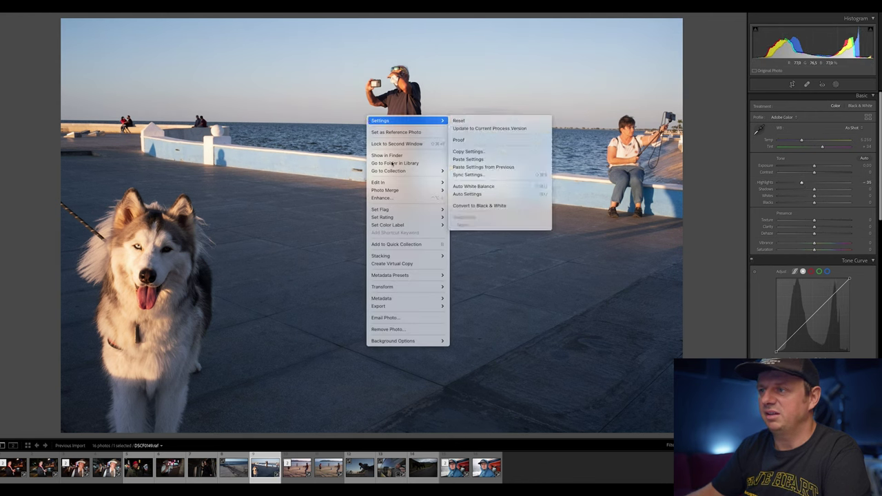
pyautogui.moveTo(404, 182)
pyautogui.click(475, 190)
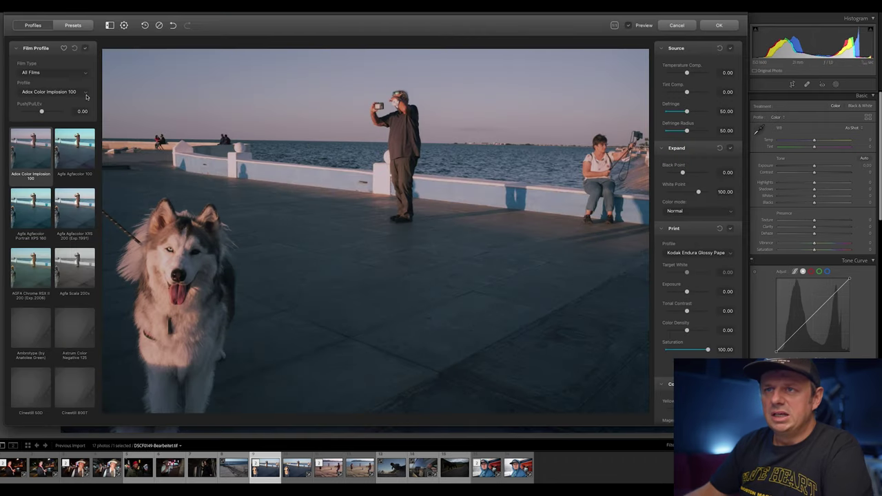
# - Try Black & White film profiles, including Fujifilm Neopan Acros 100, Ilford HP5 Plus 400, Ilford XP2 Super 400, Kodak Eastman Double-X, Agfa Scala 200x and Rollei Ortho 25
pyautogui.click(78, 73)
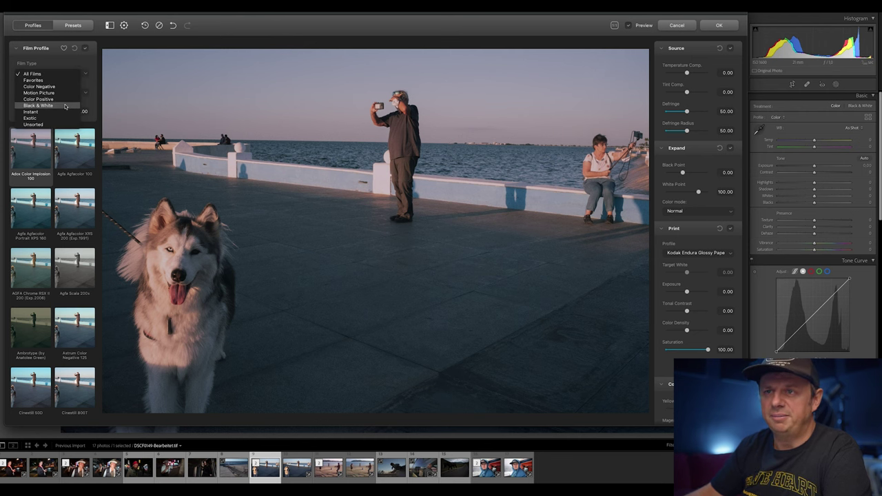
pyautogui.click(65, 105)
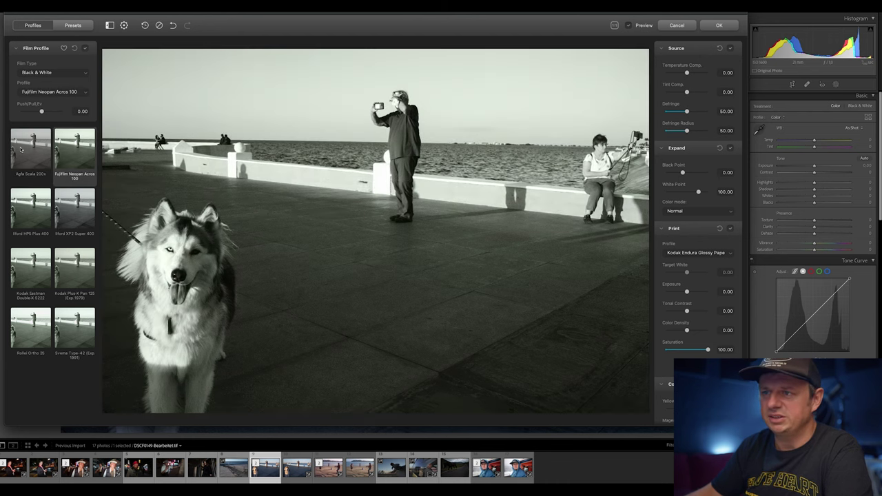
pyautogui.click(58, 153)
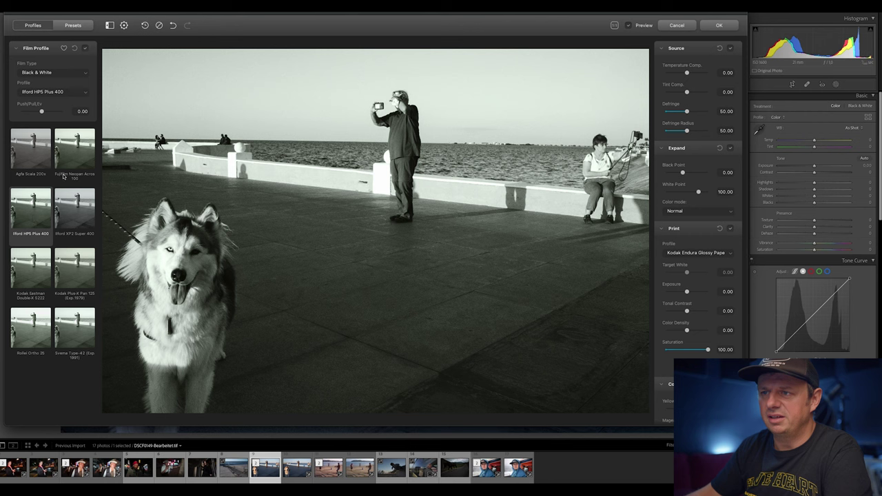
pyautogui.click(31, 205)
pyautogui.click(68, 201)
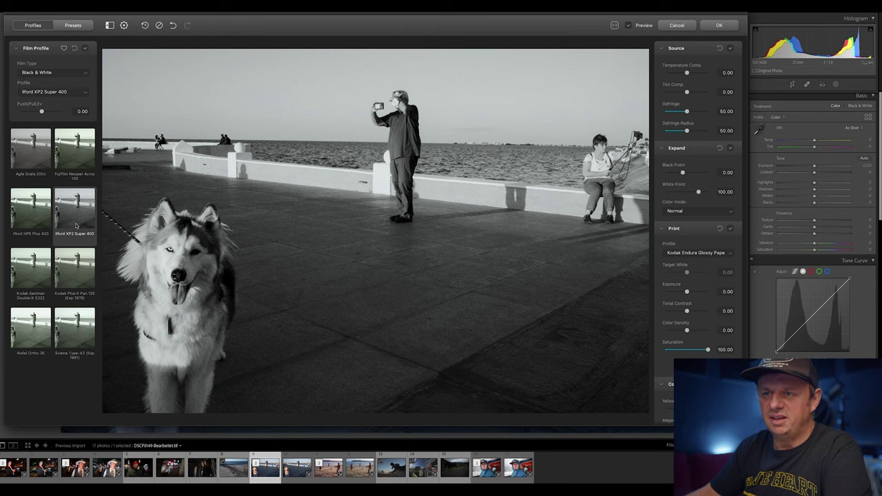
pyautogui.click(42, 264)
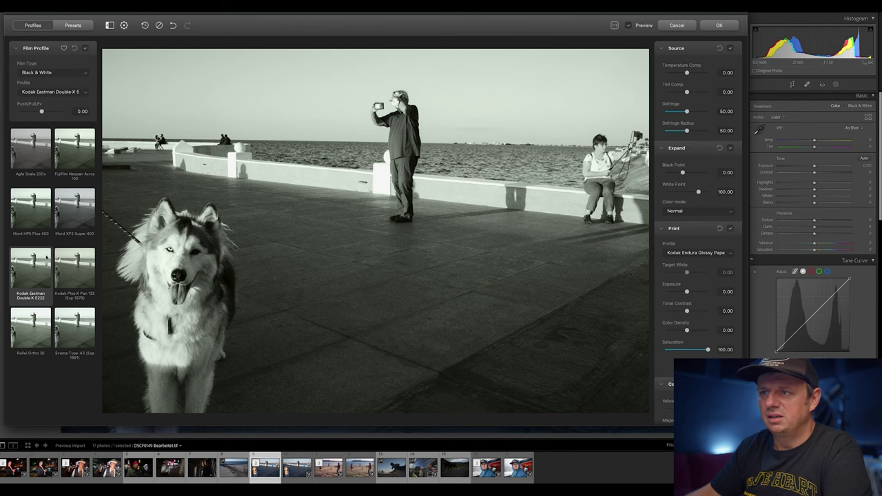
pyautogui.click(29, 157)
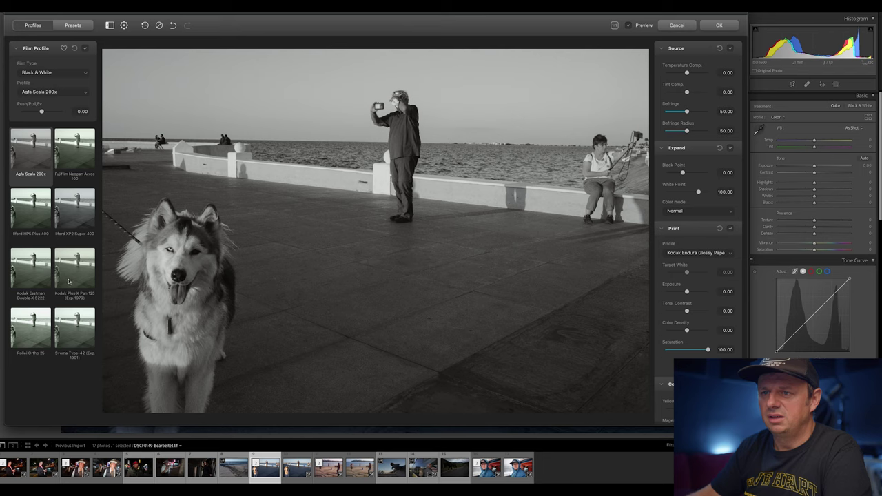
pyautogui.click(50, 336)
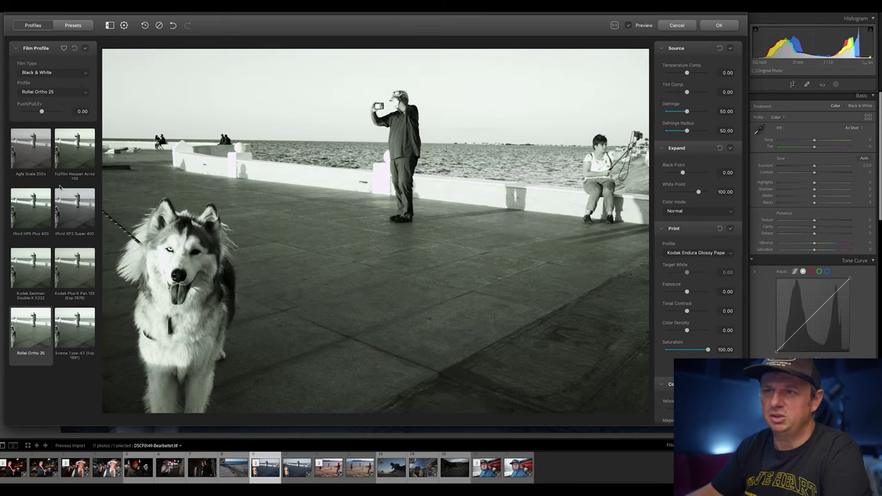
# - Try the Motion Picture film type with the Fuji Eterna Vivid 500 and Kodak Vision3 200T profiles
pyautogui.click(72, 71)
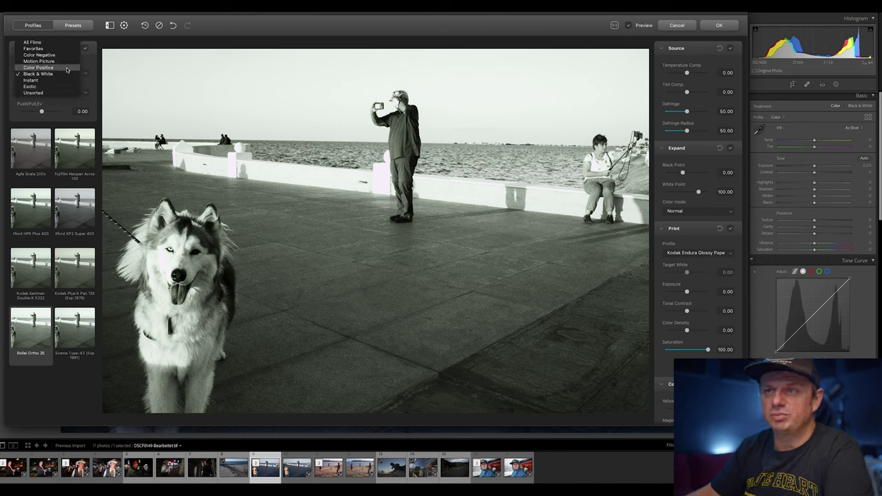
pyautogui.click(62, 60)
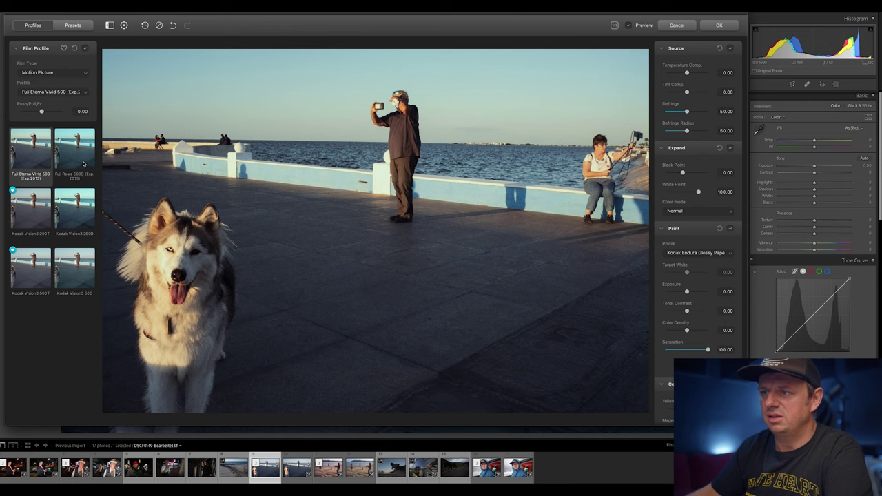
pyautogui.click(36, 211)
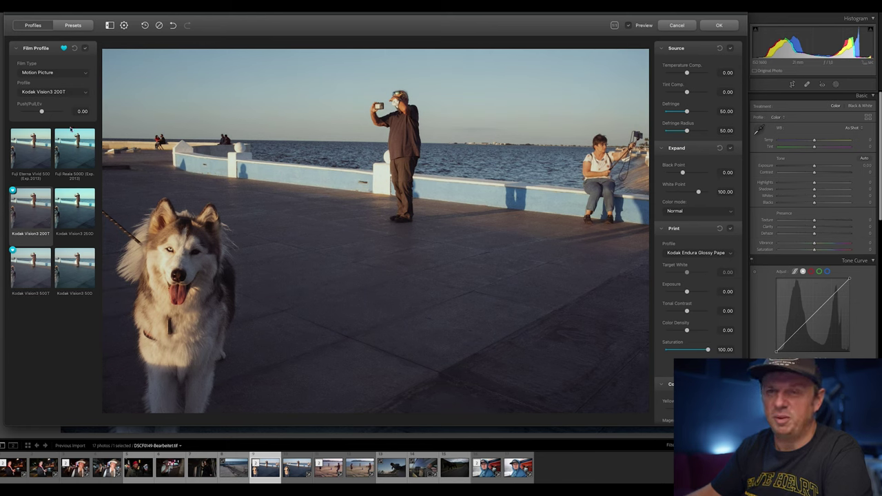
# - Set the film type to Color Negative, try the Fujicolor Pro 400H profile, and choose Kodak Portra 400
pyautogui.click(66, 72)
pyautogui.click(65, 68)
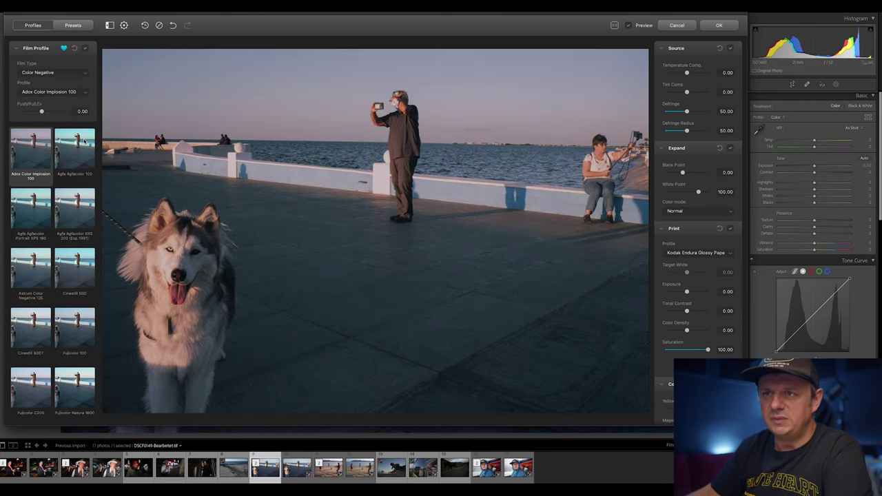
pyautogui.click(68, 94)
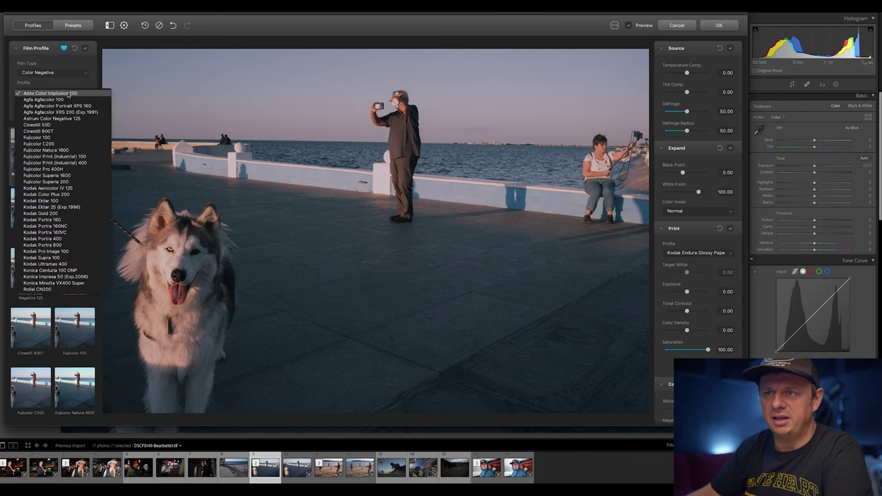
pyautogui.click(71, 169)
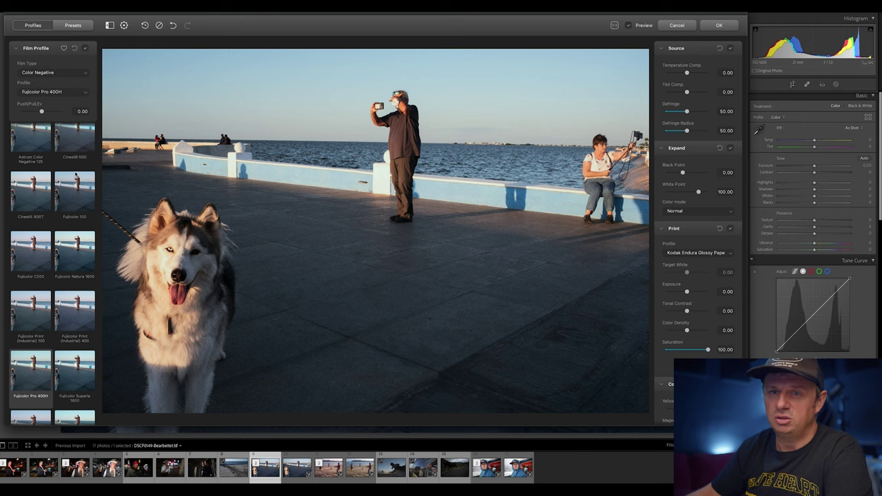
pyautogui.click(87, 94)
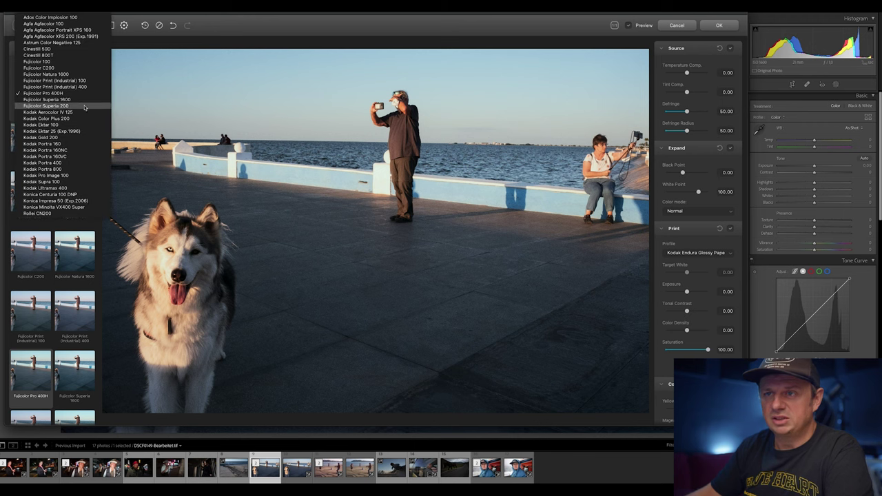
pyautogui.click(66, 163)
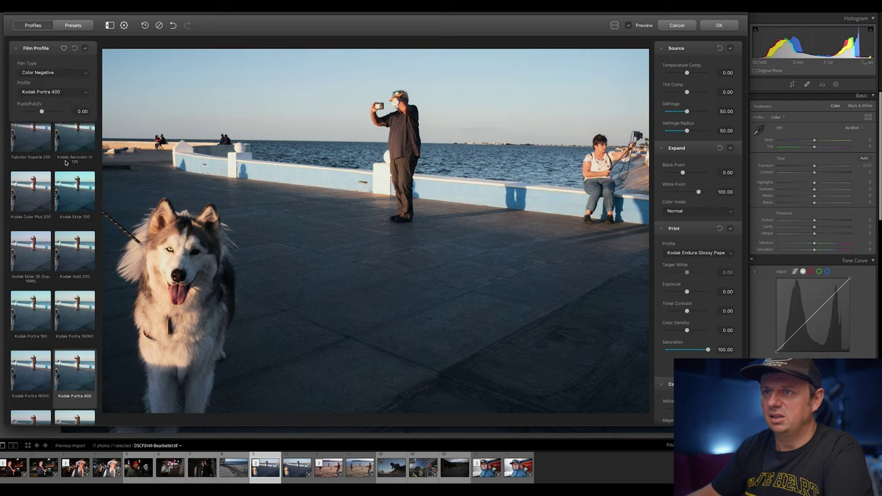
# - Switch back to Fujicolor Pro 400H for comparison and return to the Kodak Portra 400 profile
pyautogui.click(71, 90)
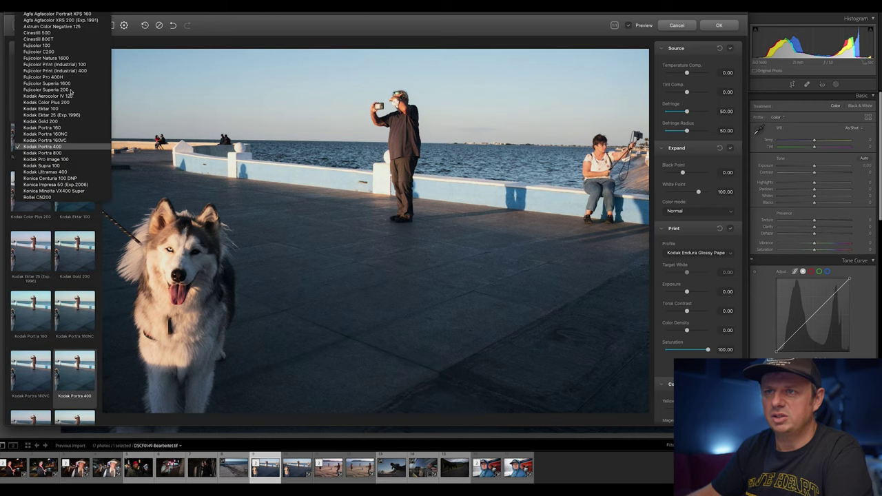
pyautogui.click(63, 78)
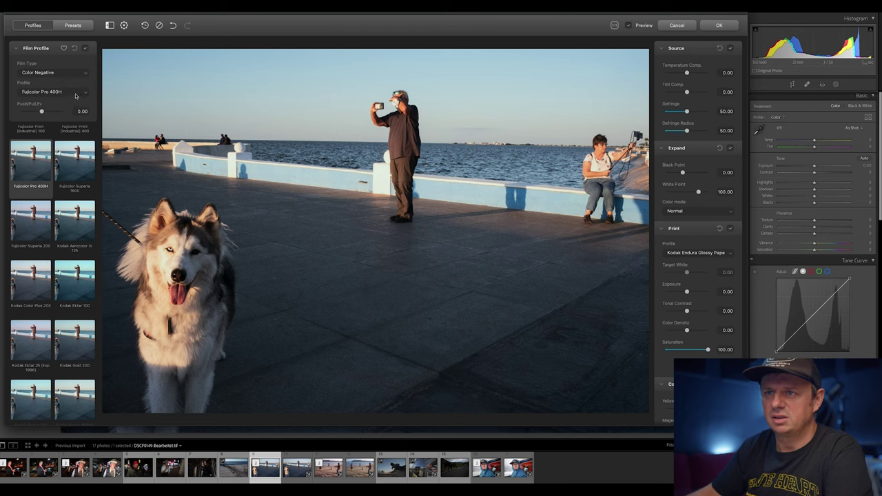
pyautogui.click(75, 94)
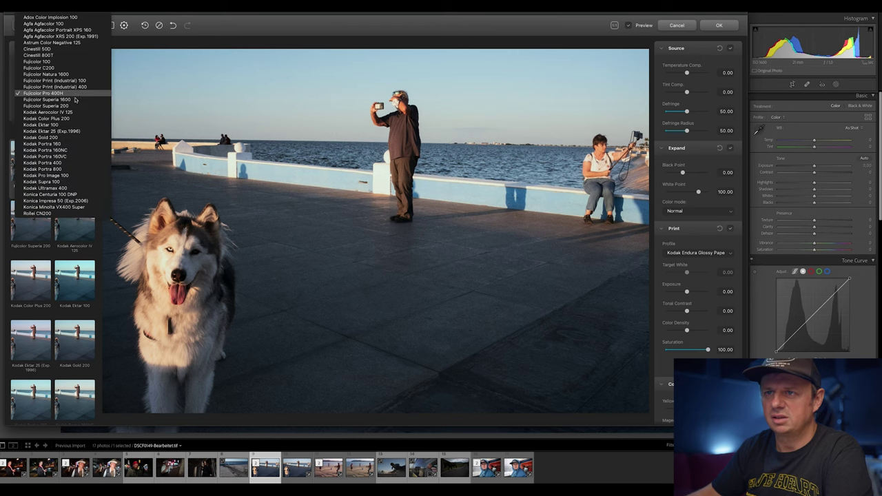
pyautogui.click(70, 162)
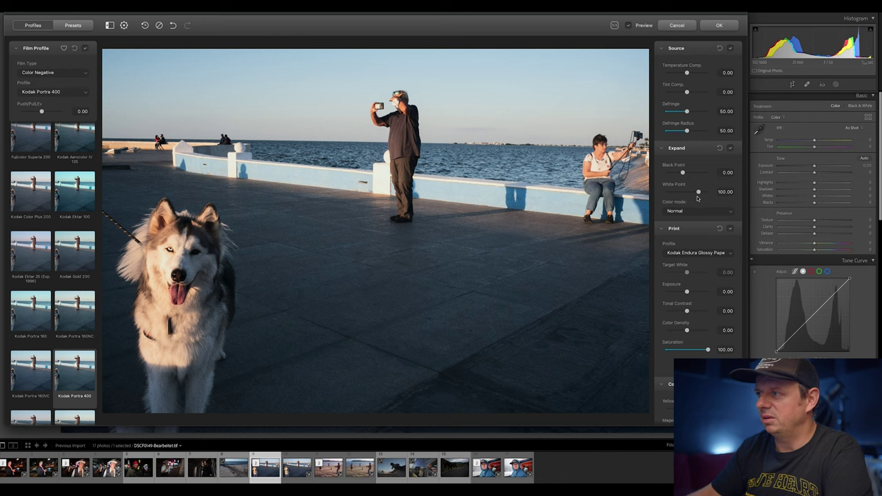
# - Raise the Expand white point to about 105.73 and enable Film Grain with its amount lowered to about 6.02
pyautogui.moveTo(699, 194); pyautogui.dragTo(701, 194)
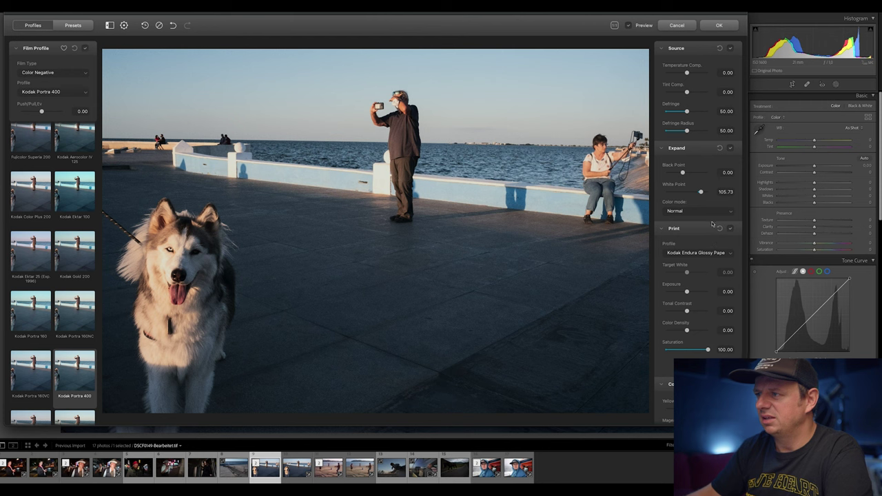
pyautogui.scroll(-5, 719, 263)
pyautogui.scroll(-8, 719, 259)
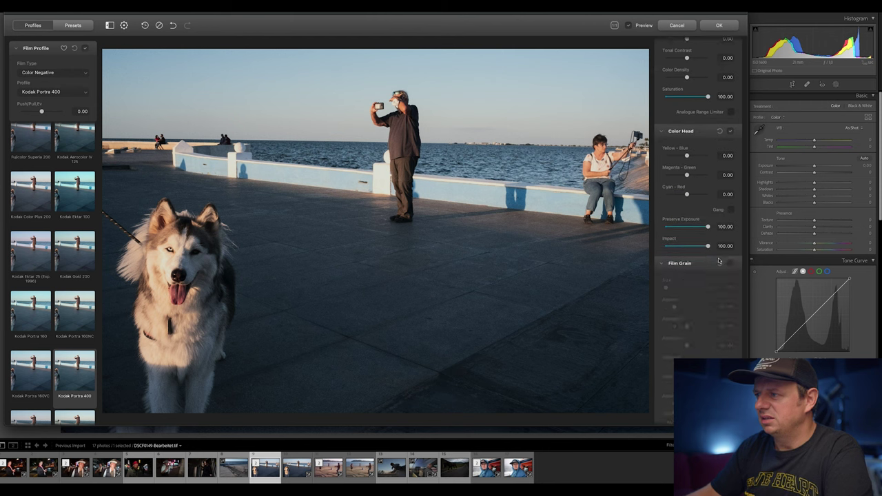
pyautogui.scroll(5, 719, 260)
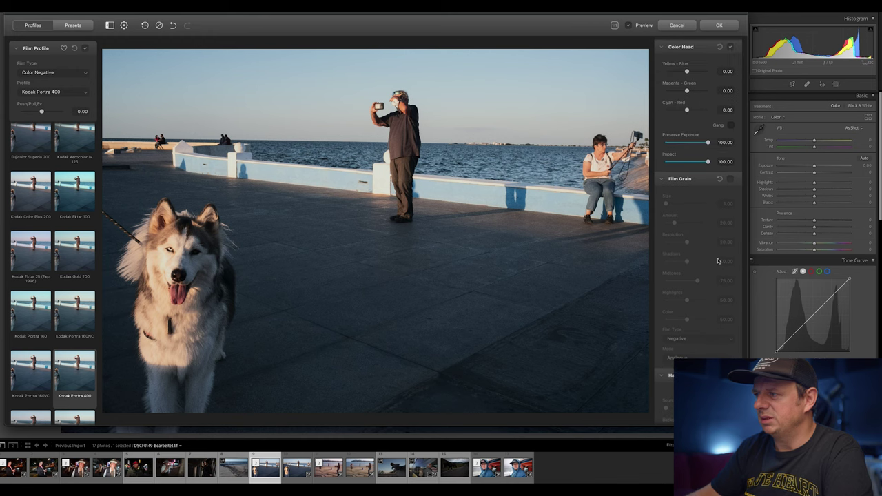
pyautogui.click(732, 226)
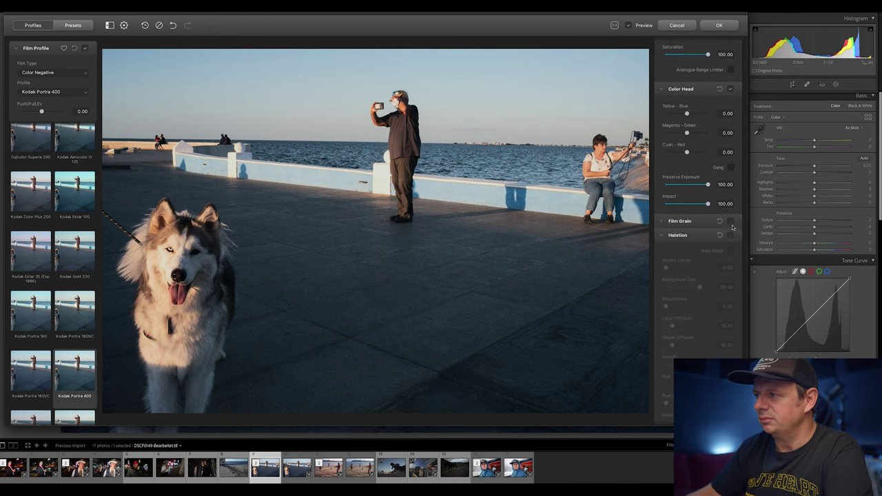
pyautogui.click(731, 221)
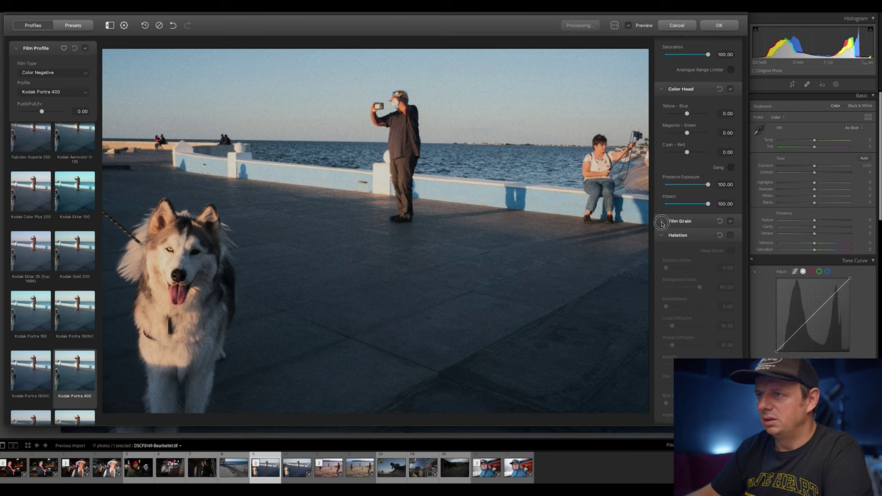
pyautogui.click(663, 221)
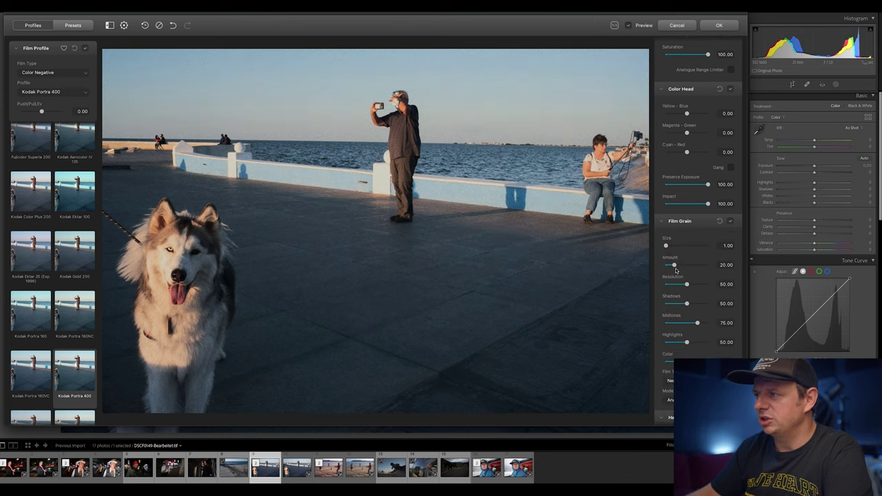
pyautogui.moveTo(675, 268); pyautogui.dragTo(667, 266)
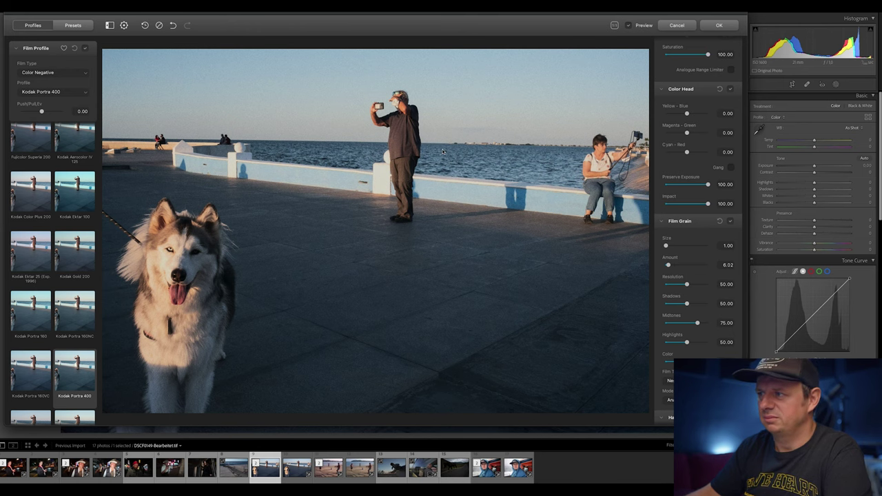
# - Apply the Dehancer look and set the resulting TIFF's exposure to +0.30 and highlights to -30
pyautogui.press('Return')
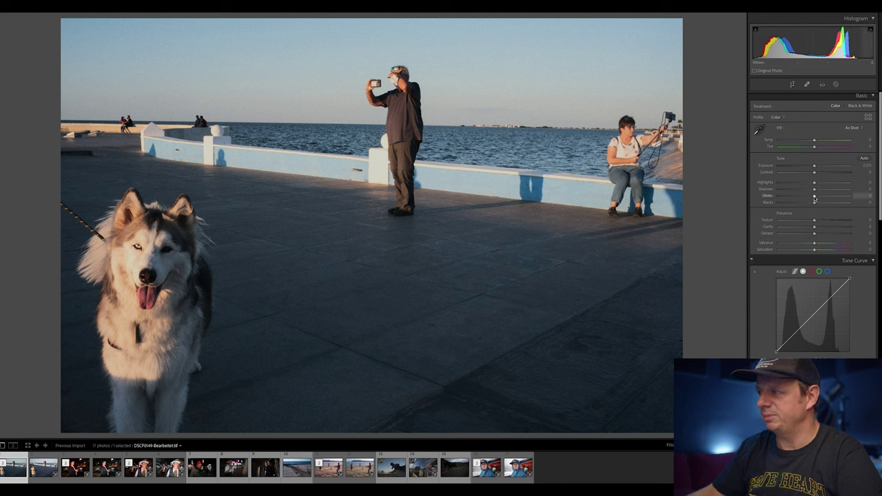
pyautogui.moveTo(813, 168); pyautogui.dragTo(804, 183)
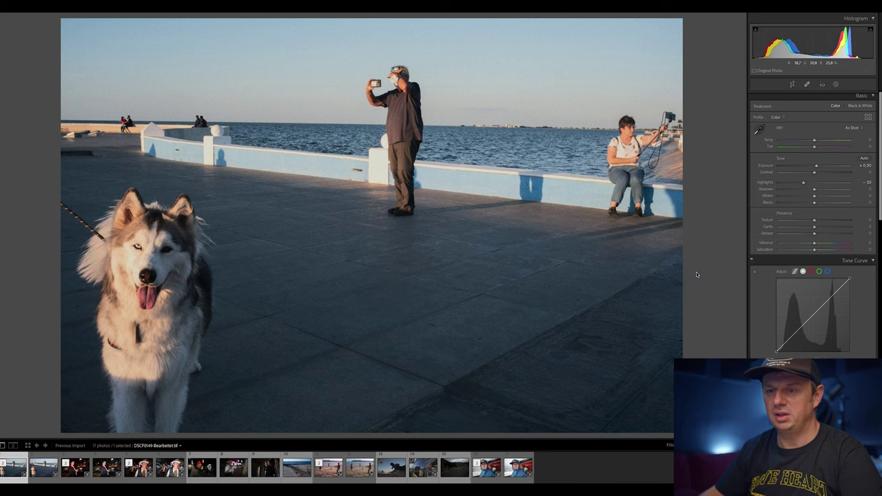
# - Compare DSCF0149-Bearbeitet.tif with DSCF0149.raf side by side at 100%, examining the pavement and the standing man's legs
pyautogui.hotkey('shift', 'Right')
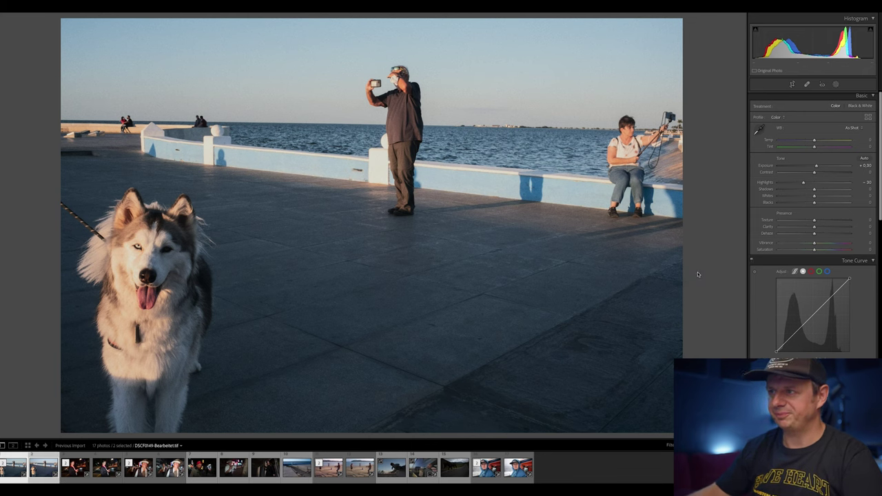
pyautogui.press('c')
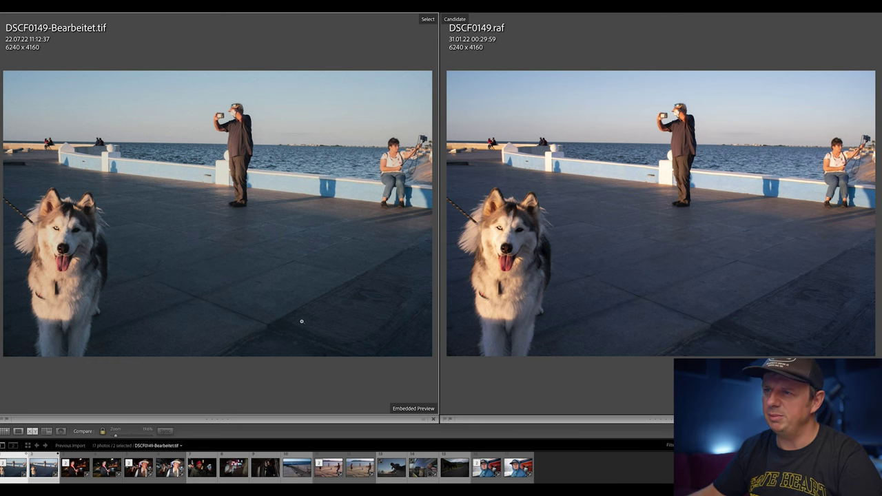
pyautogui.click(188, 209)
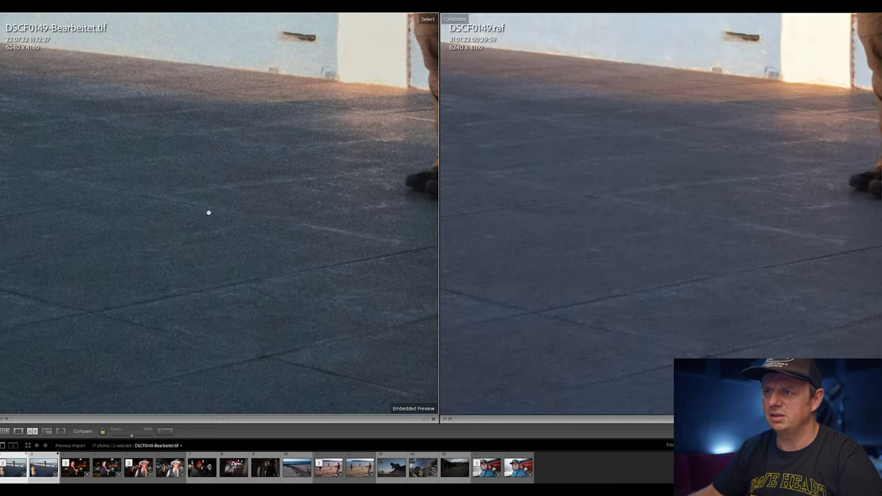
pyautogui.moveTo(300, 215); pyautogui.dragTo(244, 220)
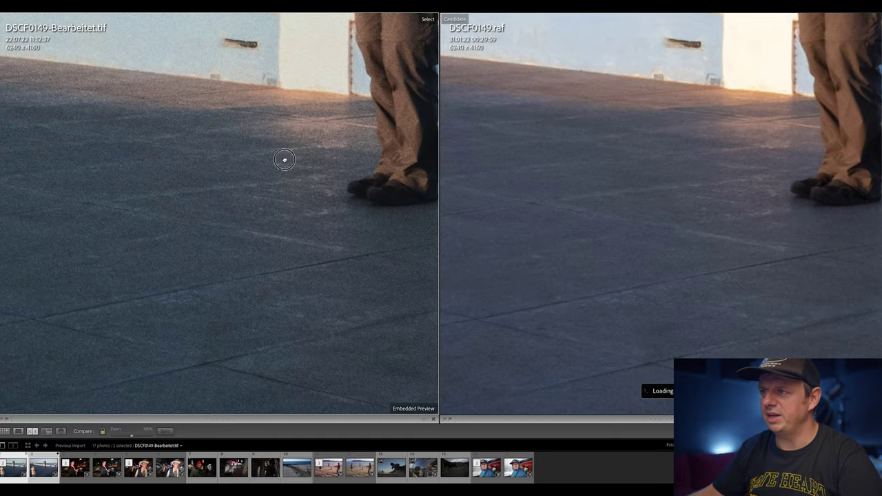
pyautogui.moveTo(313, 64); pyautogui.dragTo(254, 160)
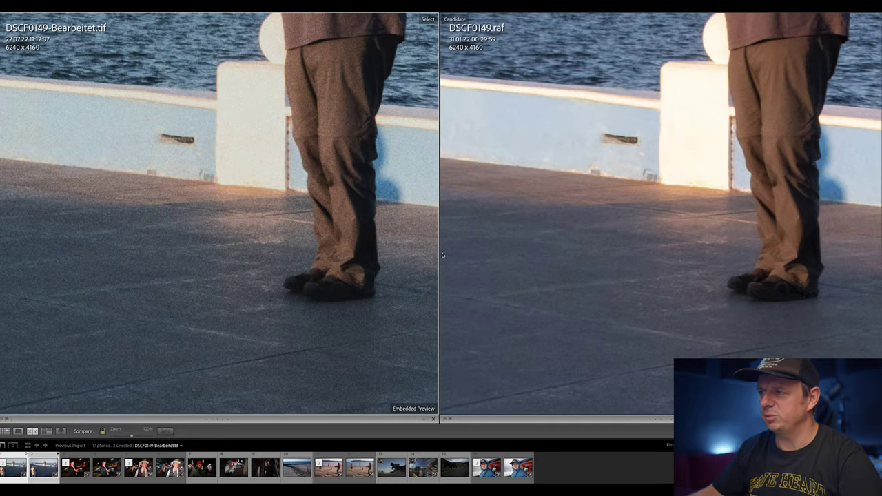
# - Examine the wall, the sea and the standing man's shirt in the side-by-side comparison
pyautogui.moveTo(294, 197); pyautogui.dragTo(301, 280)
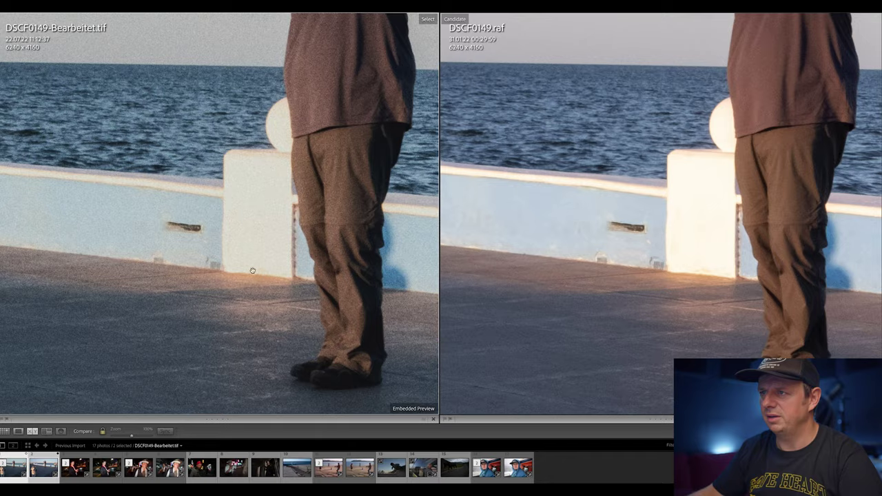
pyautogui.moveTo(216, 259); pyautogui.dragTo(266, 278)
pyautogui.moveTo(315, 148); pyautogui.dragTo(336, 164)
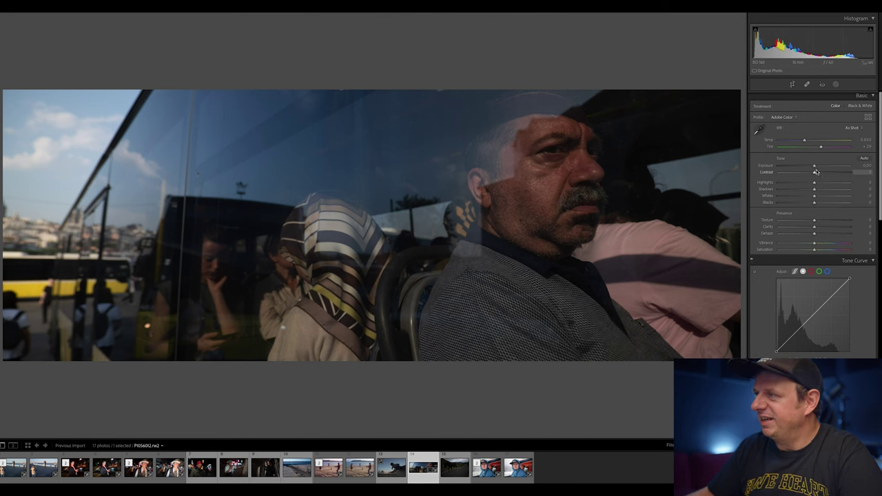
# - Set the bus photo's exposure to +1.05 and highlights to -39, and open a copy with Lightroom adjustments in Dehancer
pyautogui.moveTo(813, 166); pyautogui.dragTo(821, 168)
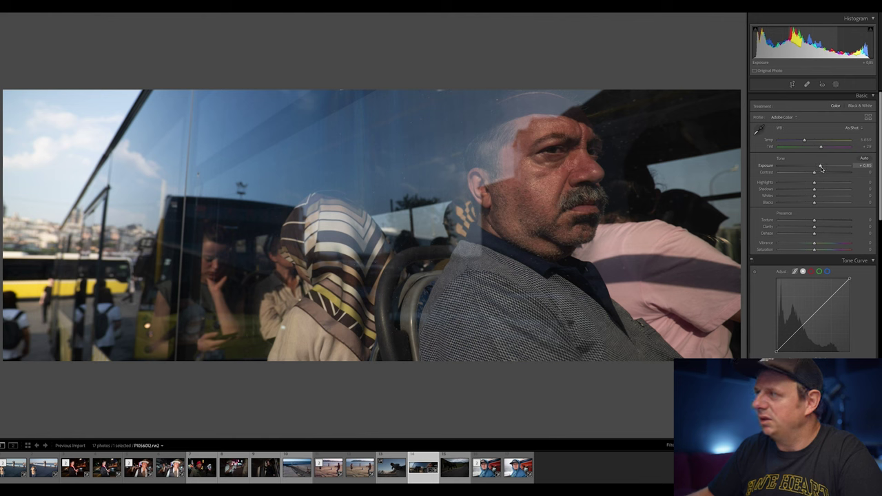
pyautogui.moveTo(819, 166); pyautogui.dragTo(800, 181)
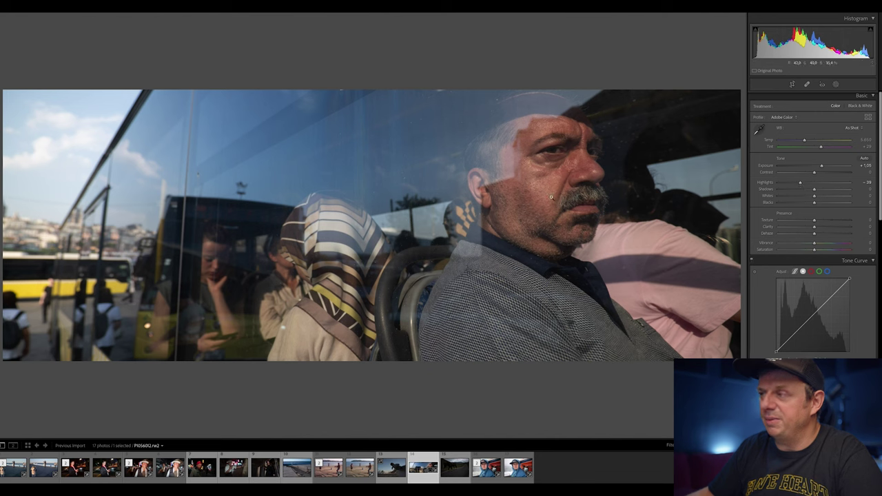
pyautogui.rightClick(456, 168)
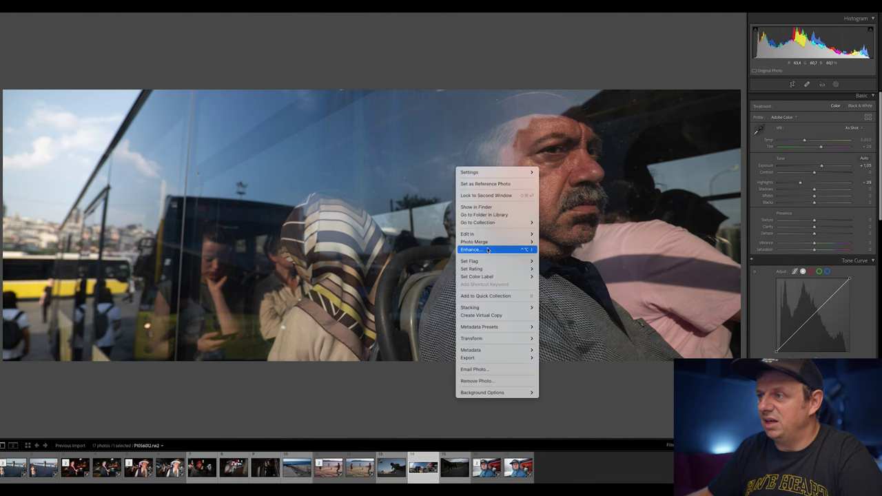
pyautogui.moveTo(486, 235)
pyautogui.click(585, 242)
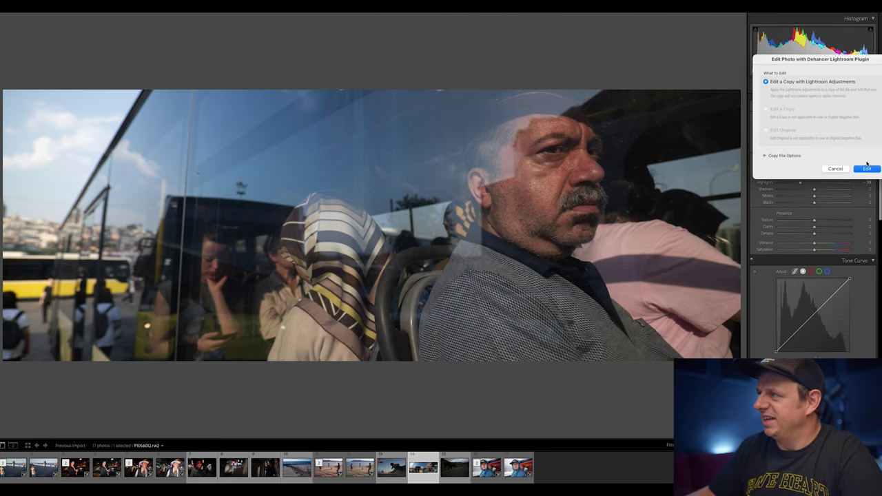
pyautogui.click(866, 168)
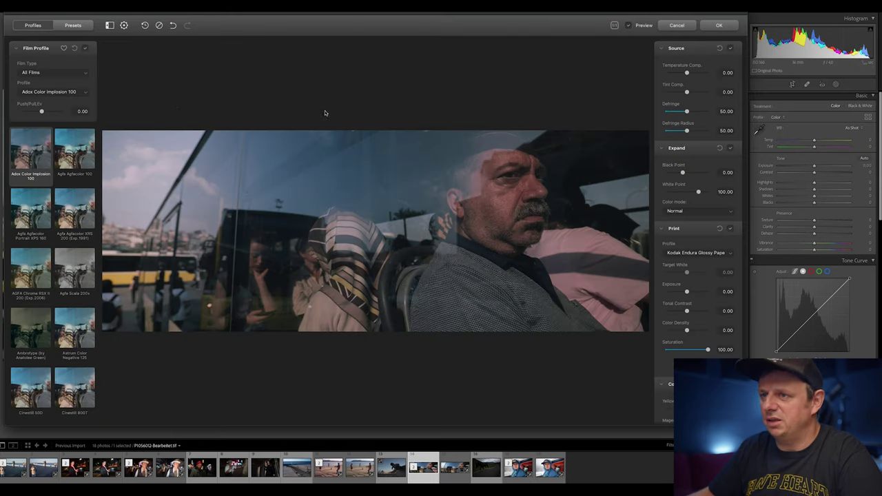
# - Try the Agfacolor 100, XRS 200, Portrait XPS 160, Scala 200x, Ambrotype and Astrum Color Negative 125 film profiles on the bus photo
pyautogui.click(74, 159)
pyautogui.click(73, 211)
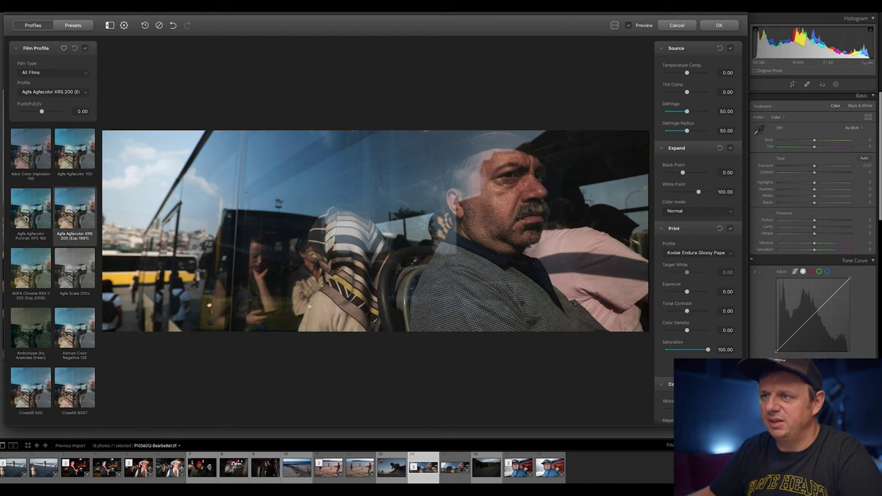
pyautogui.click(25, 218)
pyautogui.click(74, 274)
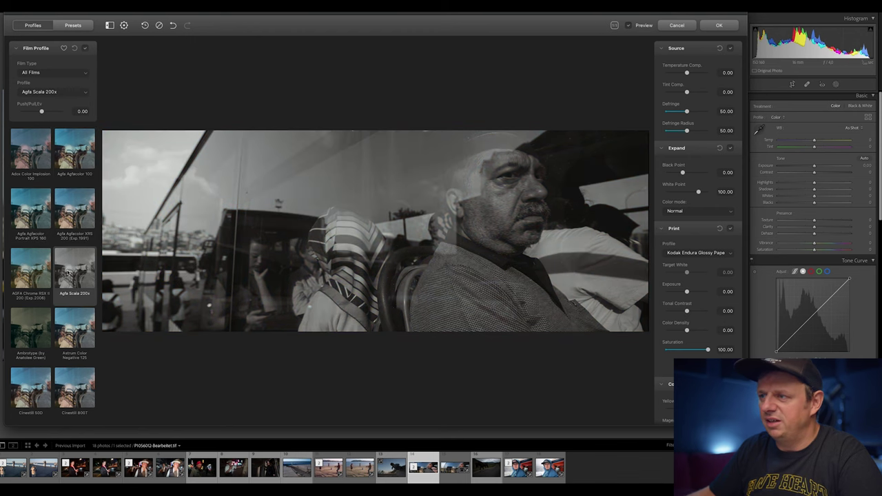
pyautogui.click(30, 336)
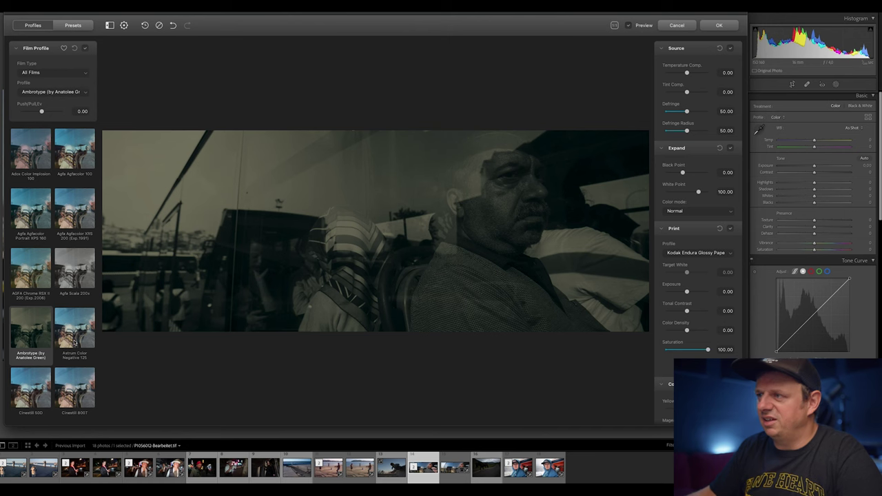
pyautogui.click(74, 342)
# - Try the Cinestill 800T, Fuji Reala 500D and Fujichrome Provia 100F film profiles
pyautogui.scroll(-2, 75, 342)
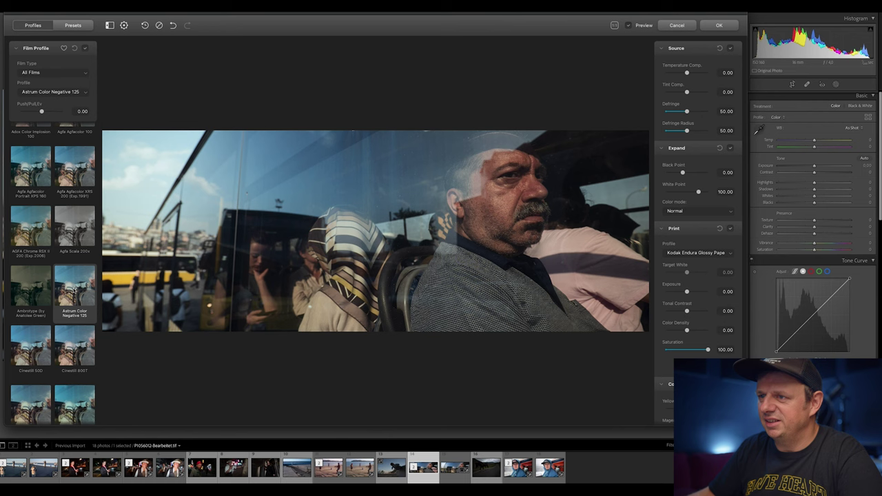
pyautogui.scroll(-2, 74, 290)
pyautogui.click(77, 312)
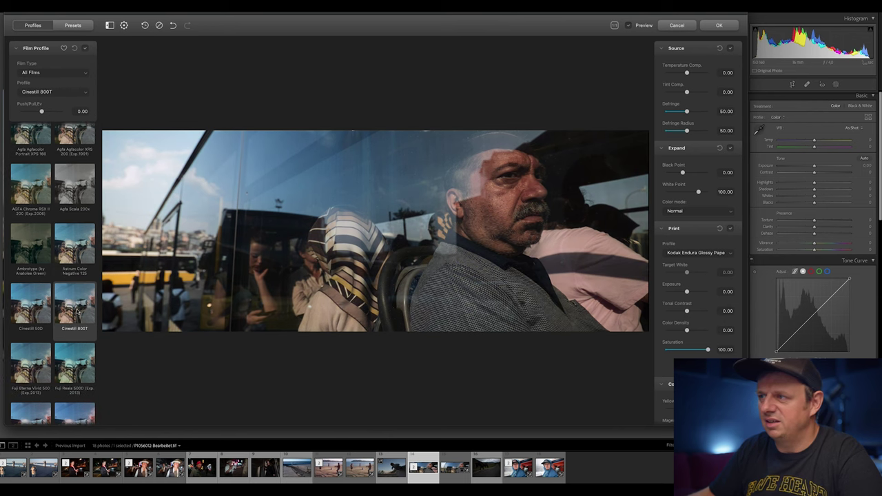
pyautogui.scroll(-2, 77, 312)
pyautogui.click(78, 316)
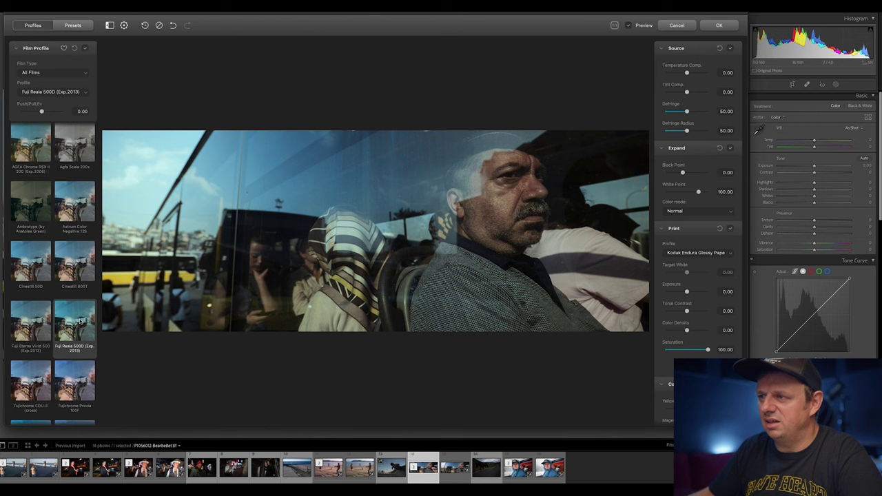
pyautogui.scroll(-2, 81, 321)
pyautogui.click(79, 350)
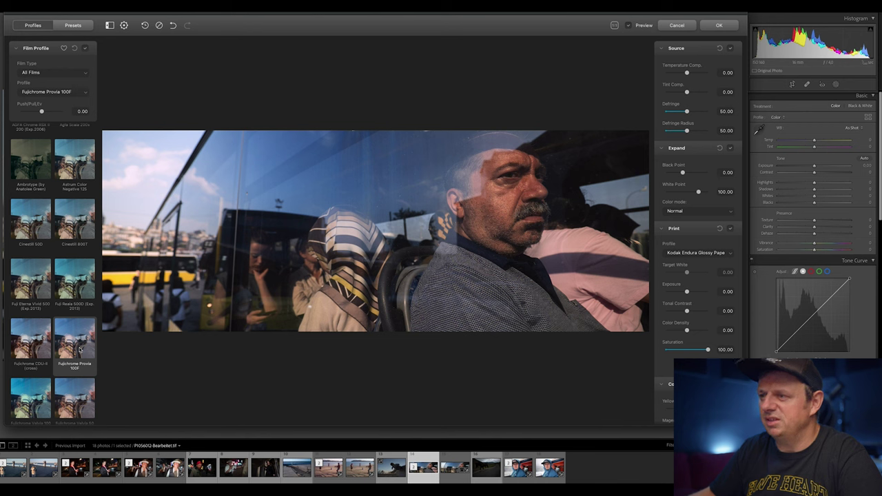
# - Try the Fujicolor Print (Industrial) 100 and Fujicolor Print (Industrial) 400 film profiles
pyautogui.scroll(-3, 79, 350)
pyautogui.scroll(-5, 79, 349)
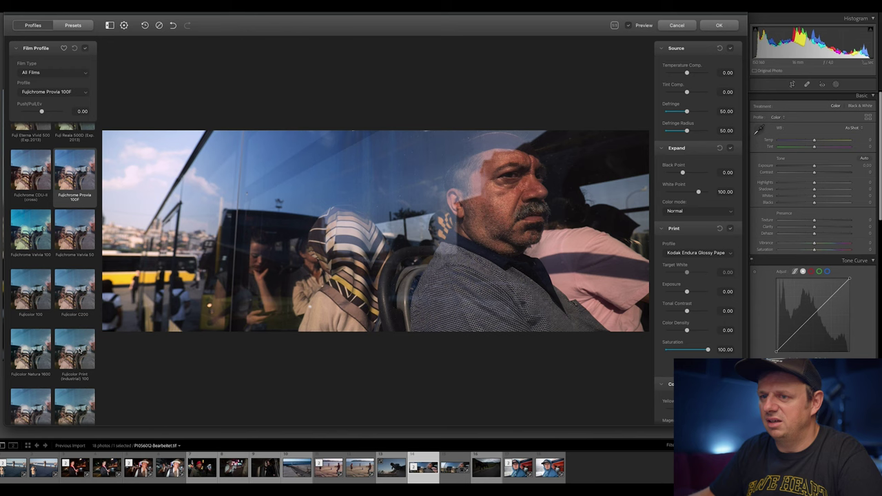
pyautogui.scroll(-2, 79, 350)
pyautogui.click(76, 312)
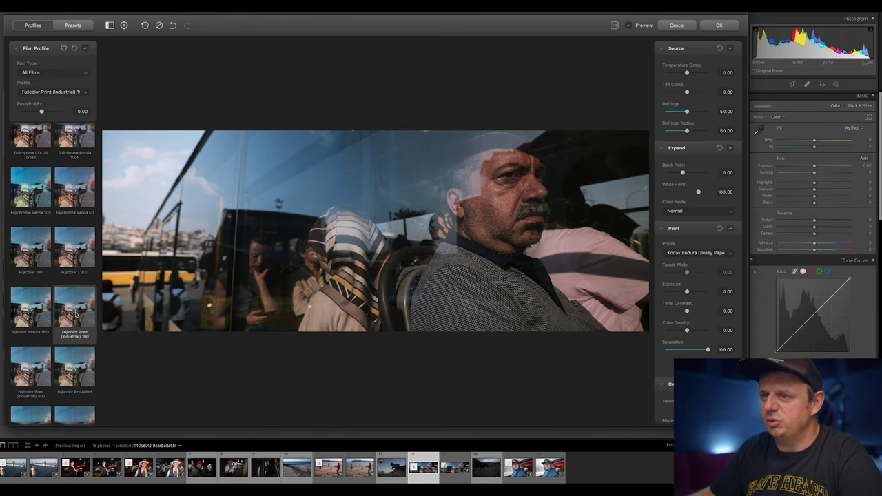
pyautogui.click(38, 384)
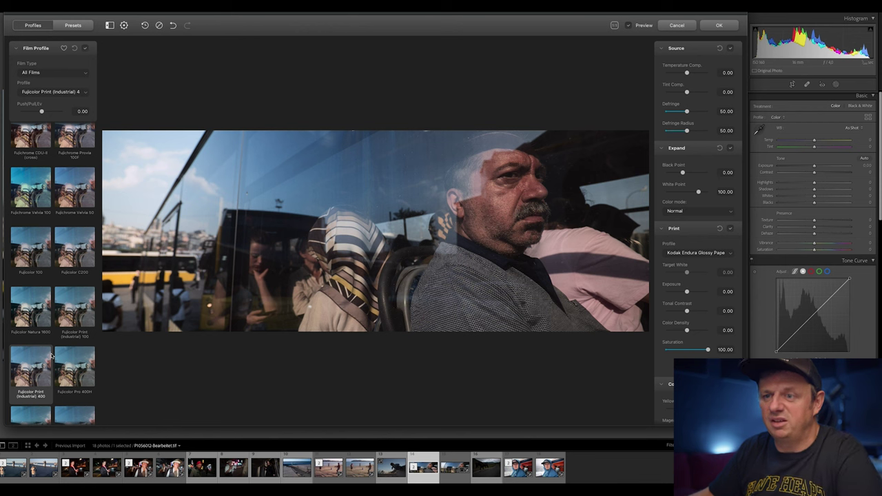
# - Try the Fujifilm Instax and black-and-white Fujifilm Neopan Acros 100 film profiles
pyautogui.scroll(-1, 51, 356)
pyautogui.scroll(-2, 51, 355)
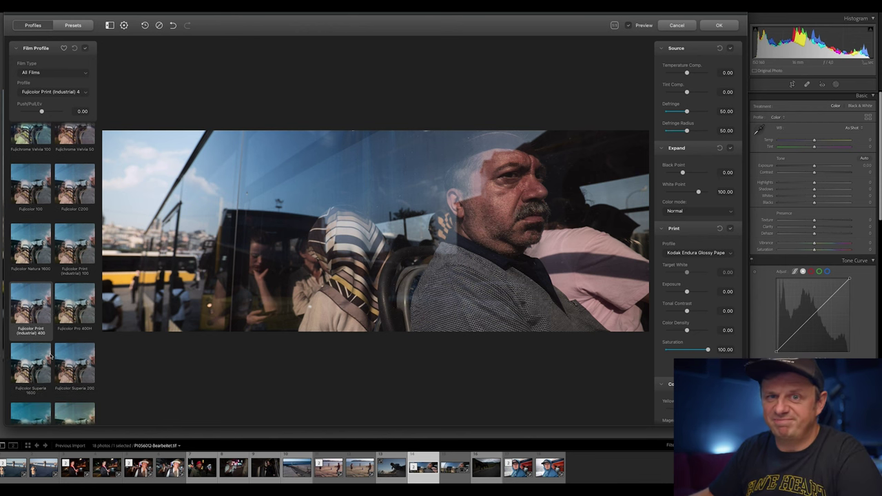
pyautogui.scroll(-3, 50, 355)
pyautogui.click(77, 356)
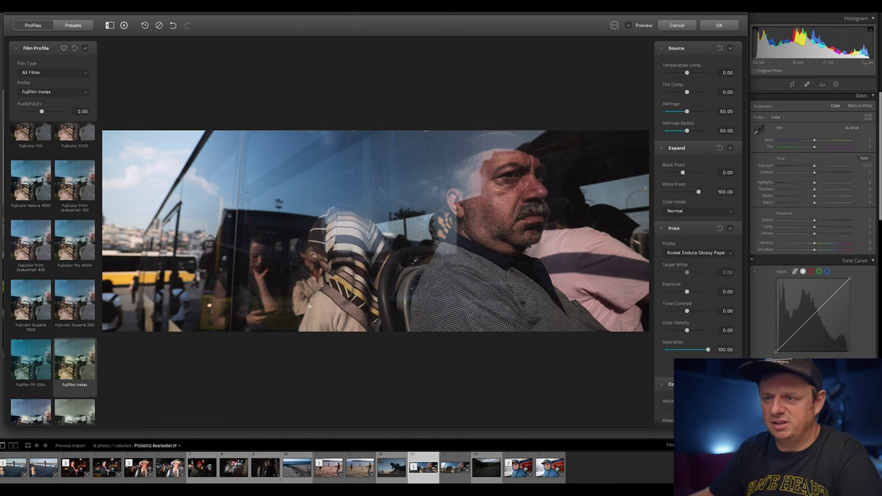
pyautogui.scroll(-3, 79, 356)
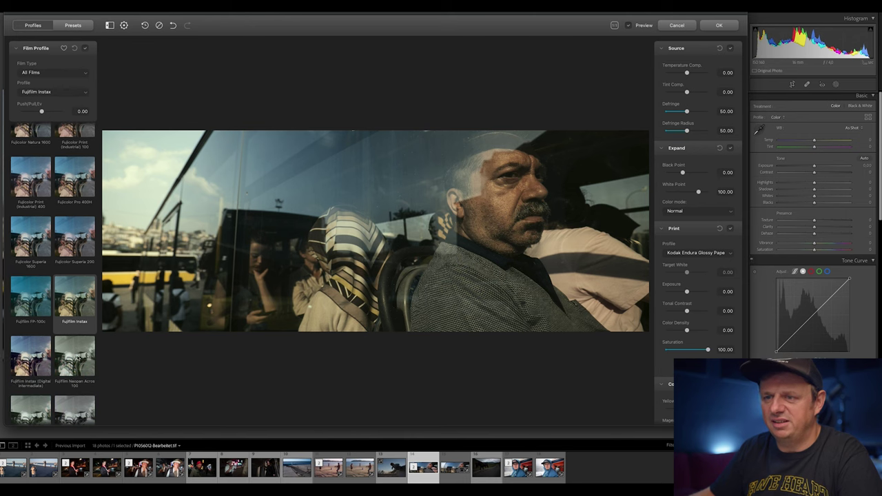
pyautogui.click(75, 356)
# - Try the Kodak Color Plus 200 and Kodak Aerocolor IV 125 film profiles
pyautogui.scroll(-2, 72, 355)
pyautogui.scroll(-4, 72, 355)
pyautogui.click(74, 351)
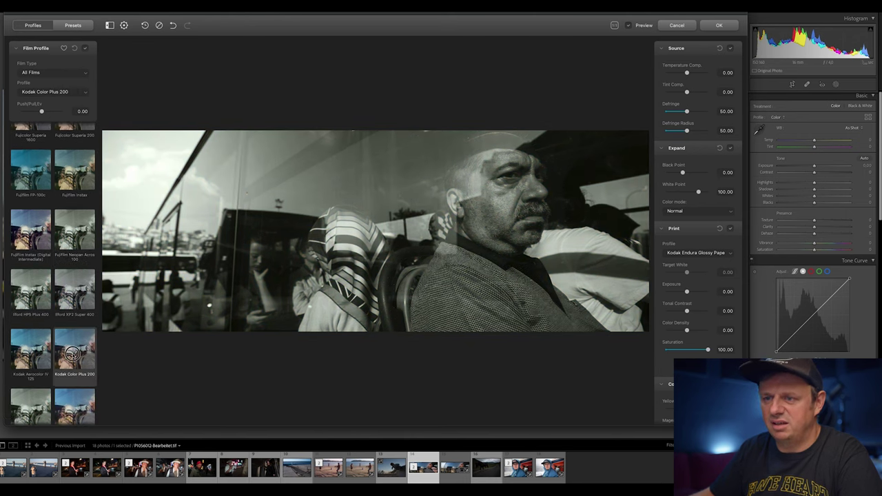
pyautogui.click(32, 351)
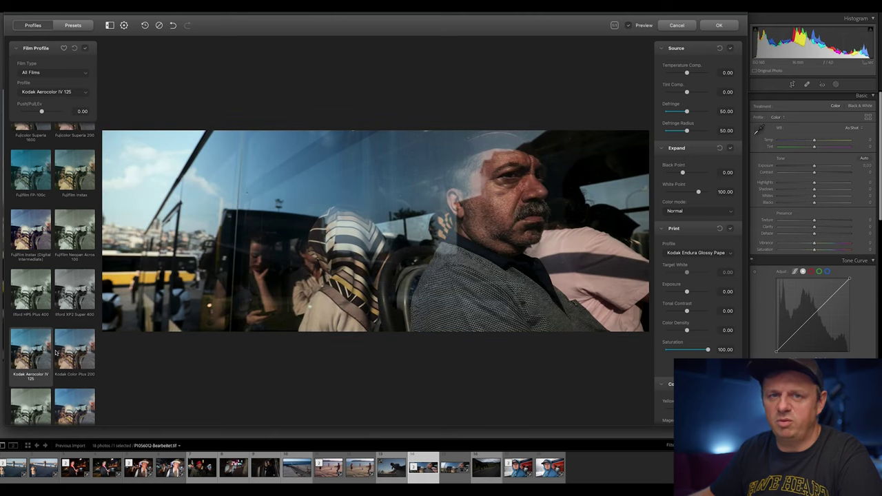
# - Browse the Kodak film profiles and go back to the Agfa Agfacolor XRS 200 profile
pyautogui.scroll(-10, 56, 353)
pyautogui.scroll(-12, 54, 352)
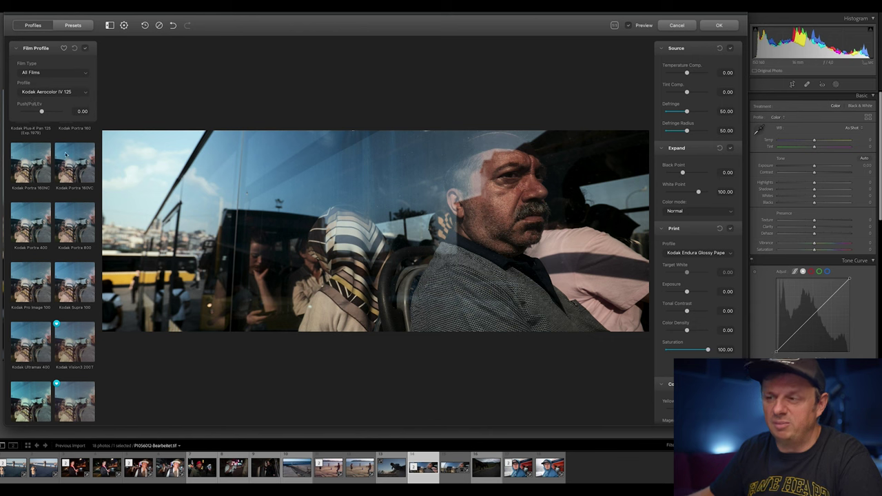
pyautogui.scroll(10, 36, 267)
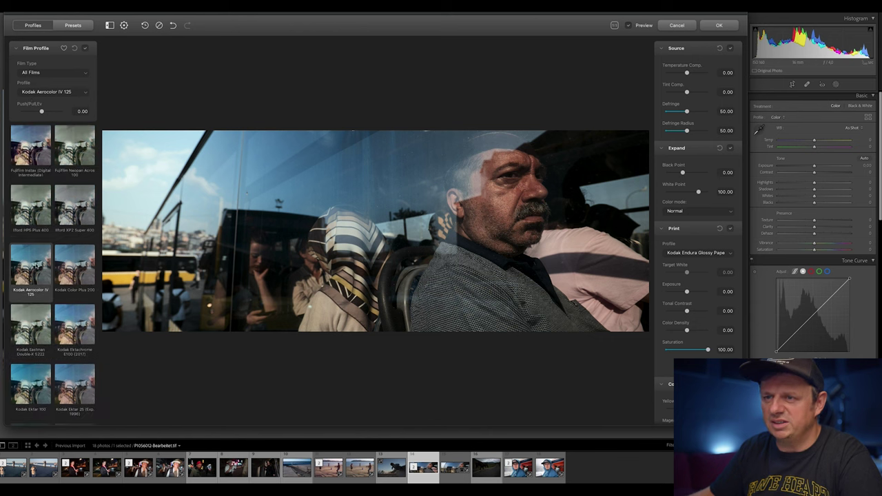
pyautogui.scroll(10, 41, 267)
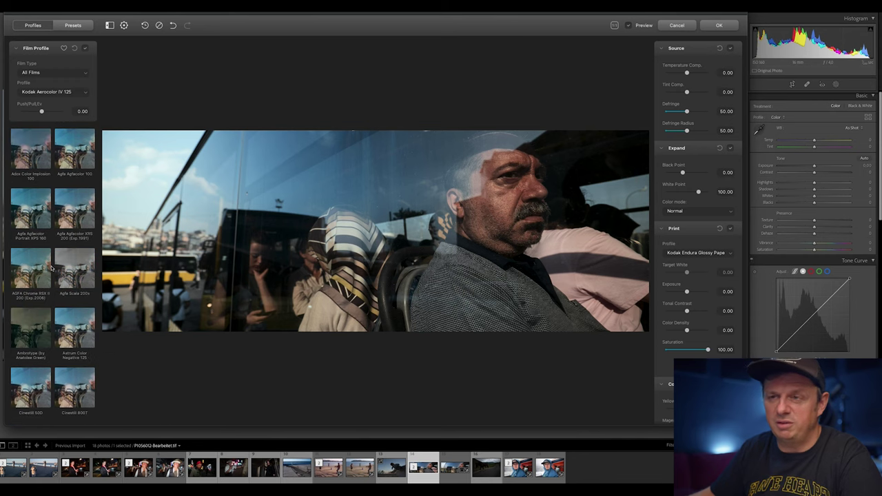
pyautogui.click(74, 208)
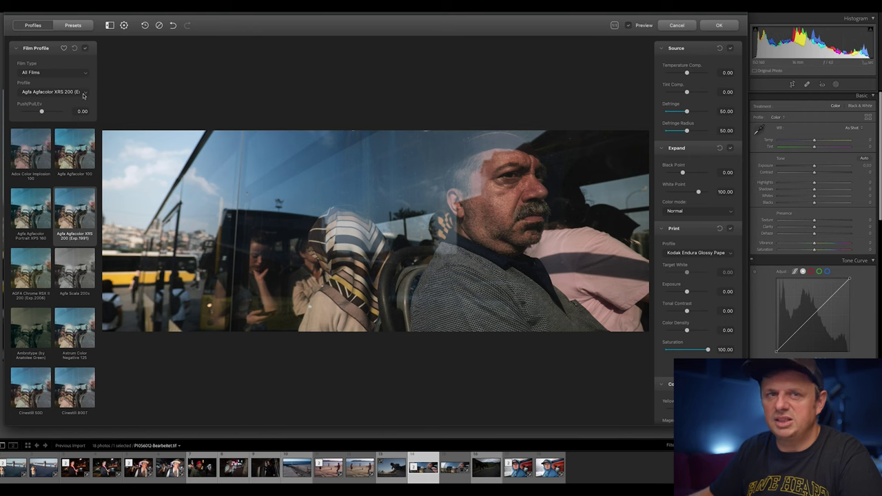
# - Delete the Irland preset from the saved Dehancer presets
pyautogui.click(73, 25)
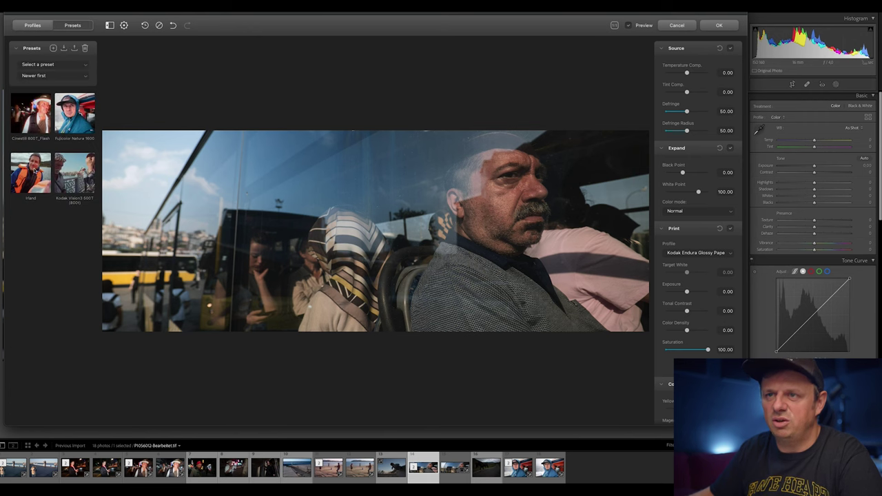
pyautogui.click(31, 153)
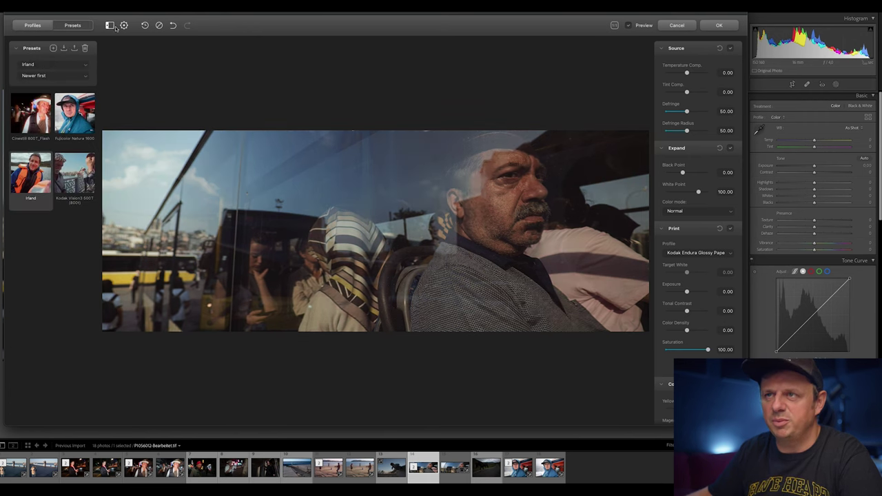
pyautogui.click(85, 49)
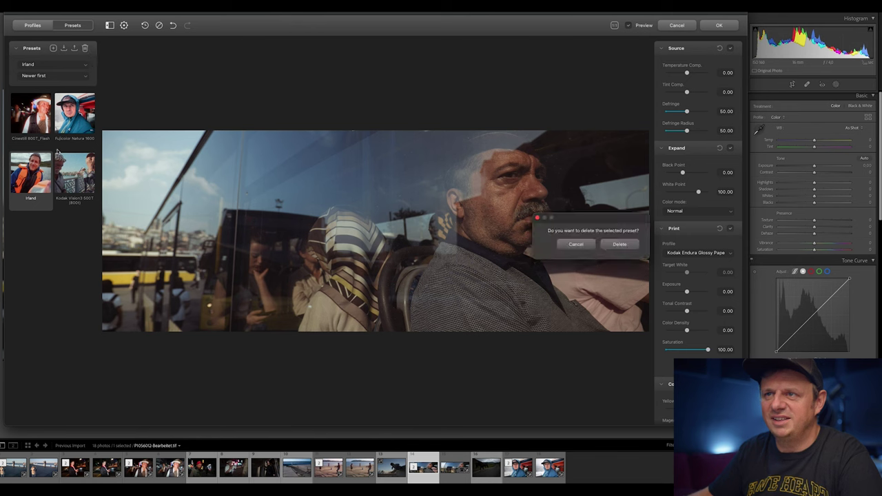
pyautogui.click(628, 246)
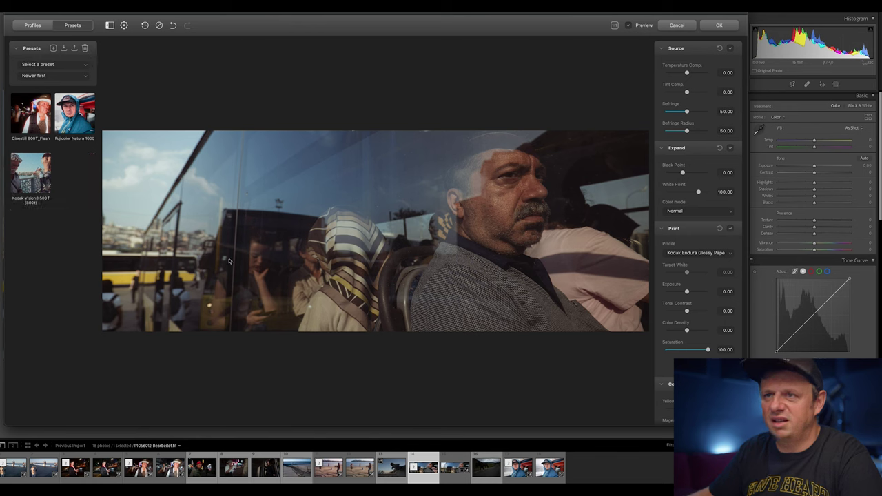
# - Select the Kodak Vision3 500T preset, review its grain and halation settings, and briefly view the halation mask
pyautogui.click(31, 175)
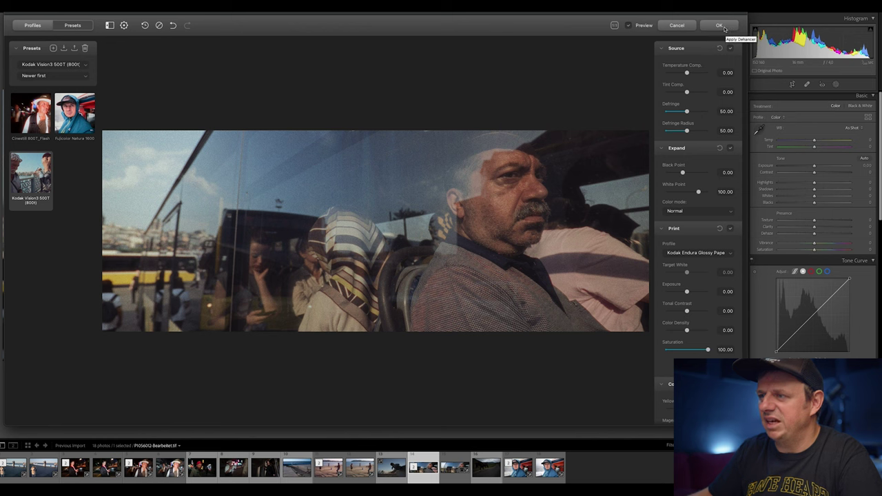
pyautogui.scroll(-3, 699, 245)
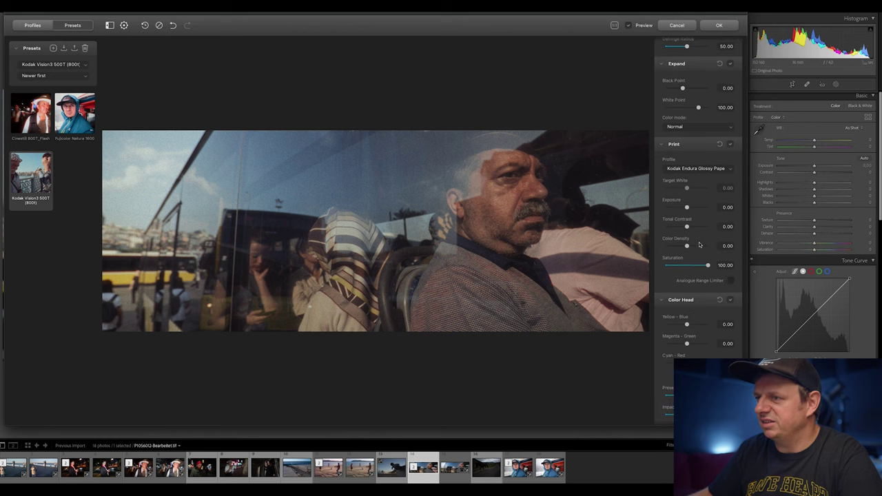
pyautogui.scroll(2, 698, 245)
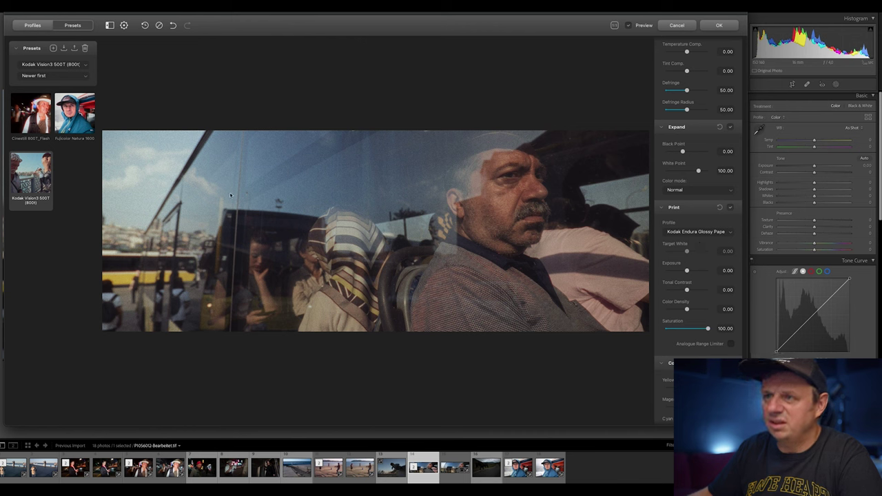
pyautogui.scroll(-9, 676, 325)
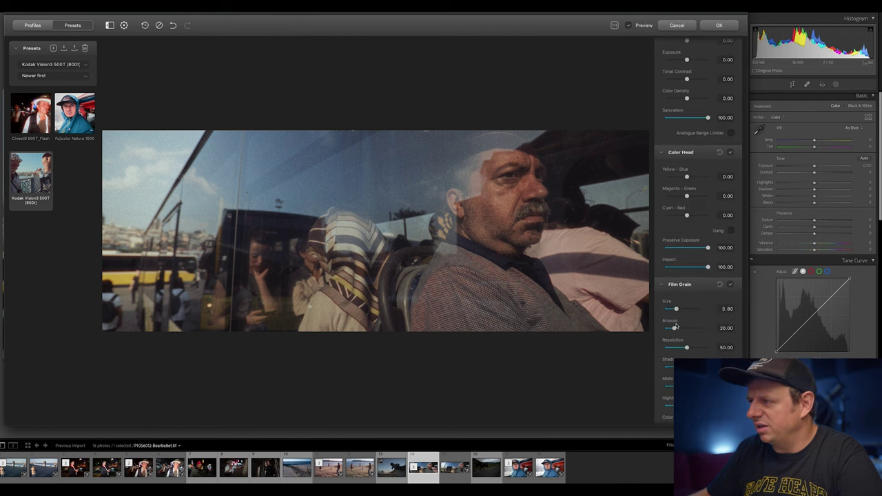
pyautogui.scroll(-7, 676, 325)
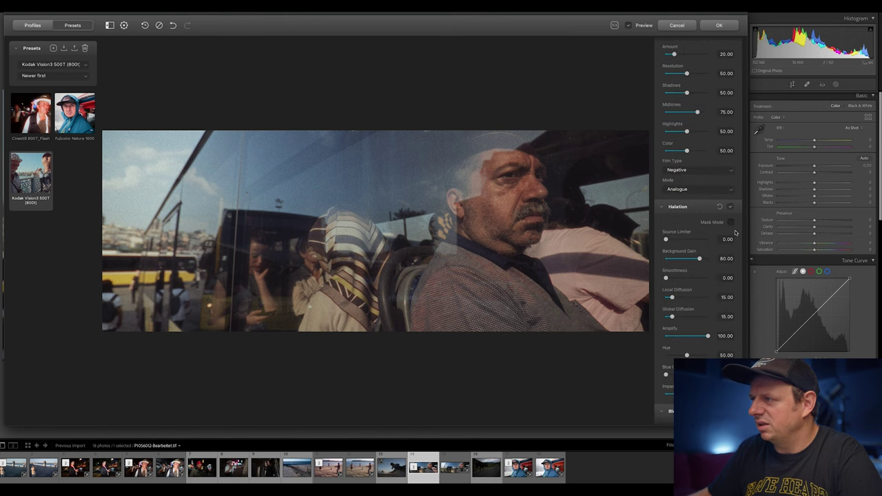
pyautogui.click(731, 180)
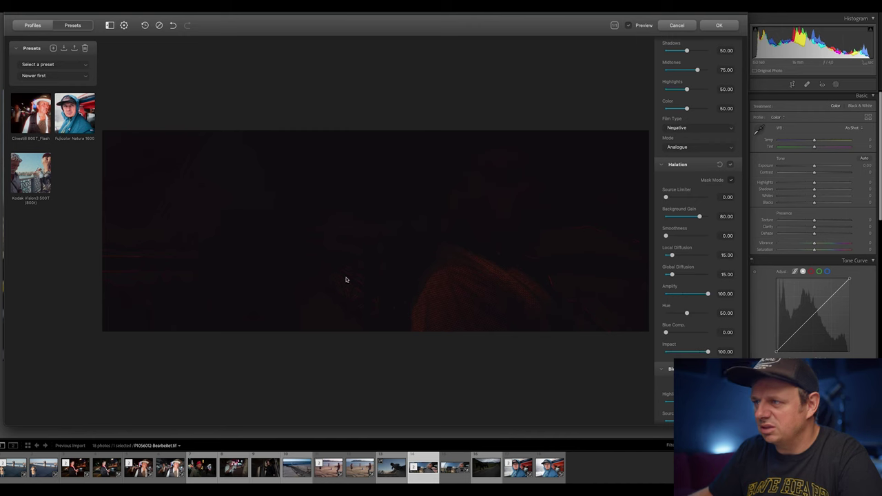
pyautogui.click(731, 181)
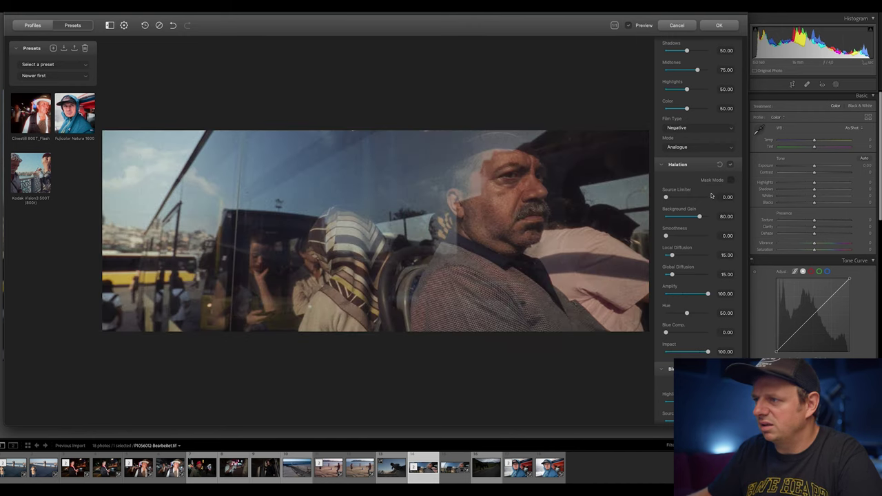
# - Apply the Dehancer look and raise the resulting TIFF's whites to about +53
pyautogui.click(719, 24)
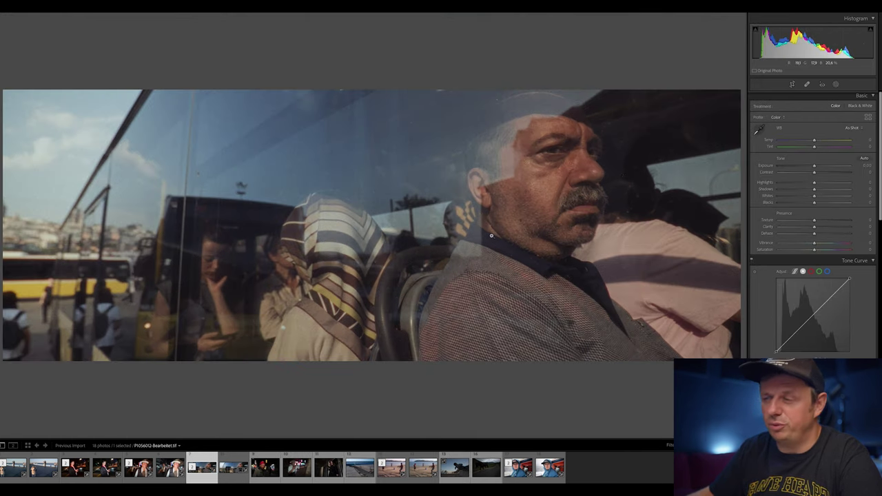
pyautogui.moveTo(814, 196); pyautogui.dragTo(833, 197)
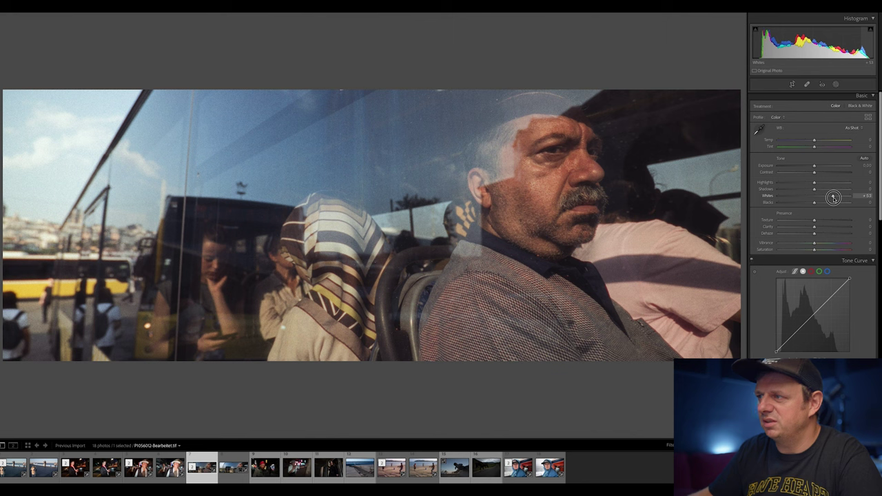